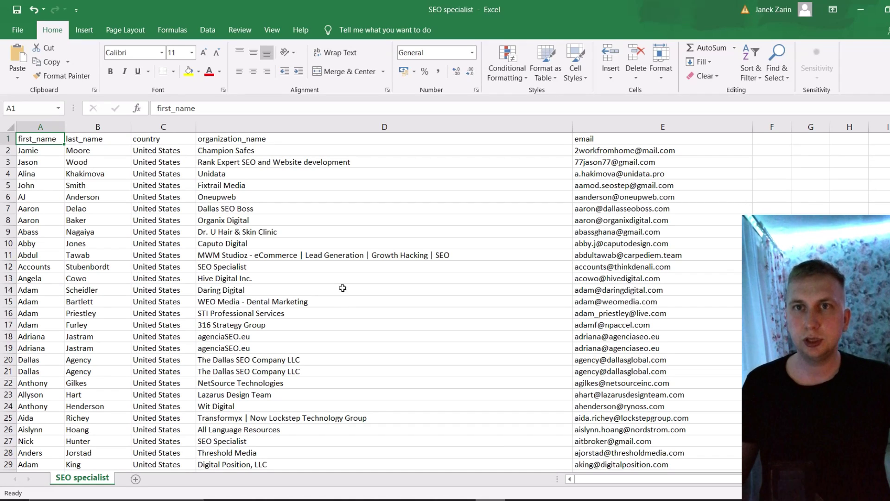
- Compare Apollo's monthly plan prices ($59 Basic, $99 Professional) against Apify's pricing page
scroll(339, 284, "down", 15)
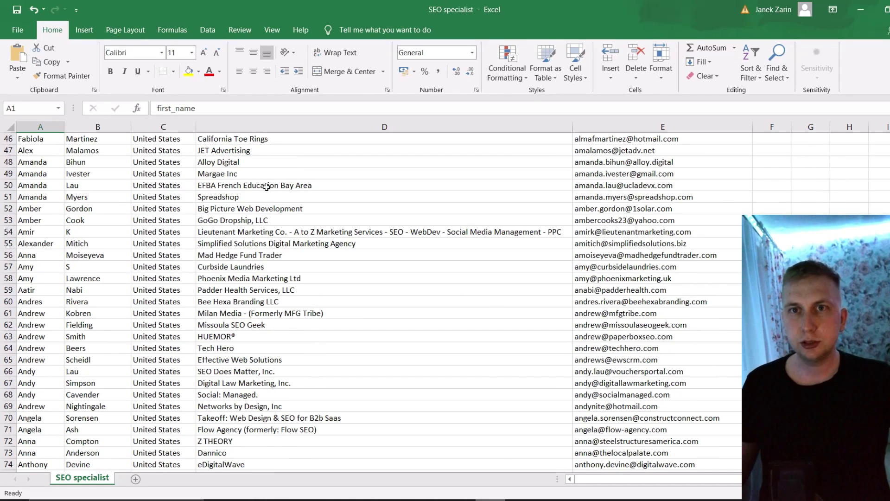
scroll(310, 259, "down", 20)
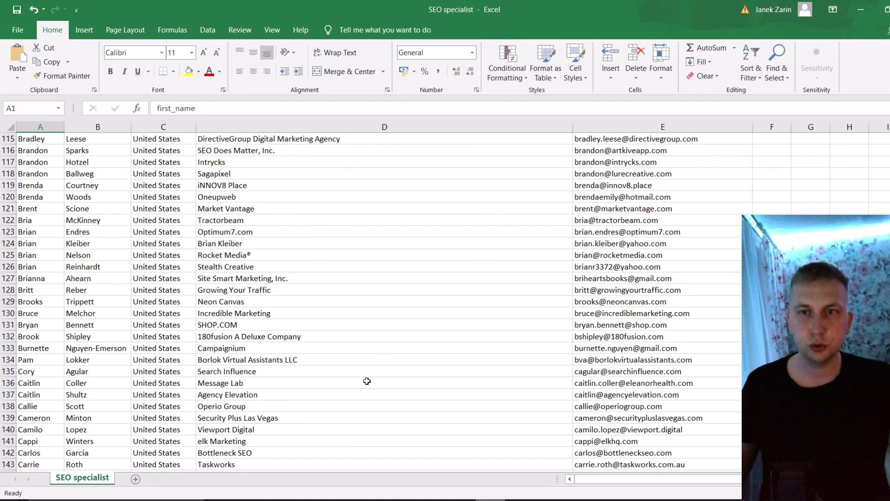
key("alt+Tab")
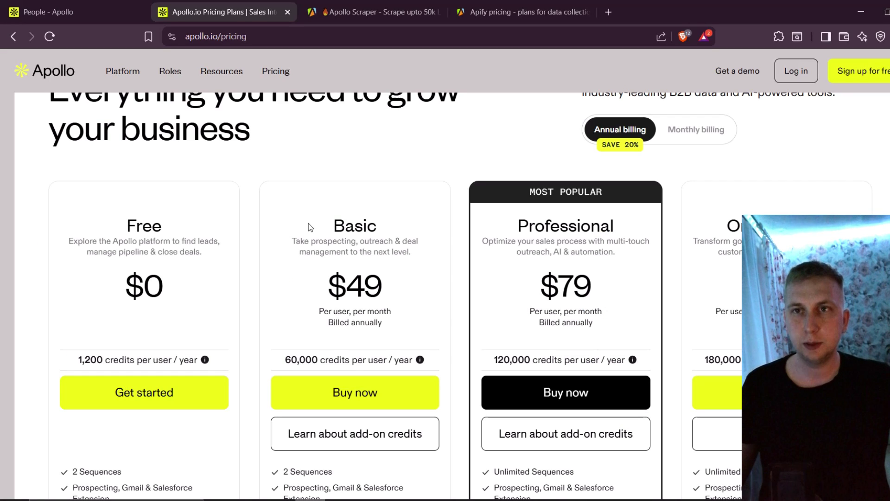
left_click(697, 131)
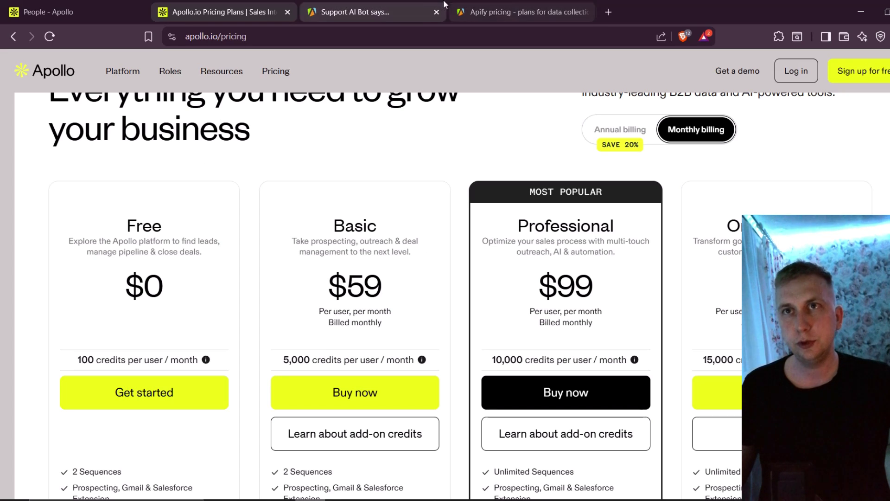
left_click(519, 12)
- Review Apify's 11 recent Apollo Scraper runs and their costs, then return to Apollo's Onboarding hub
scroll(323, 250, "down", 1)
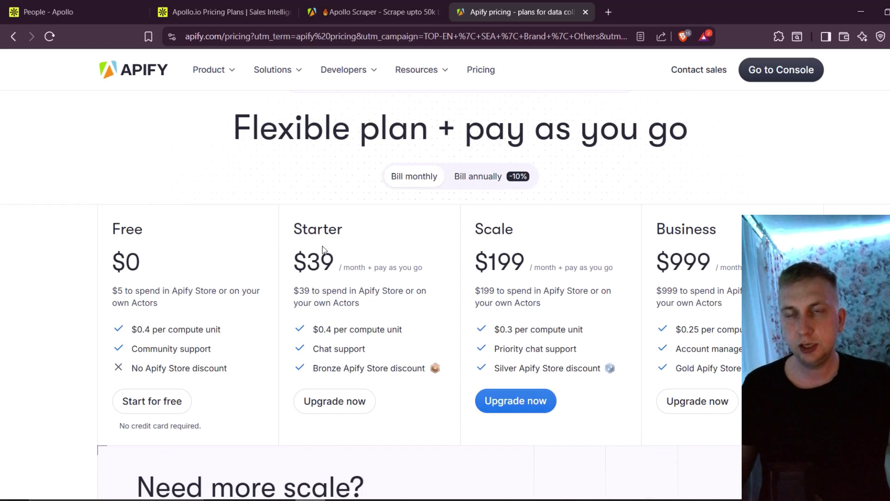
left_click(373, 12)
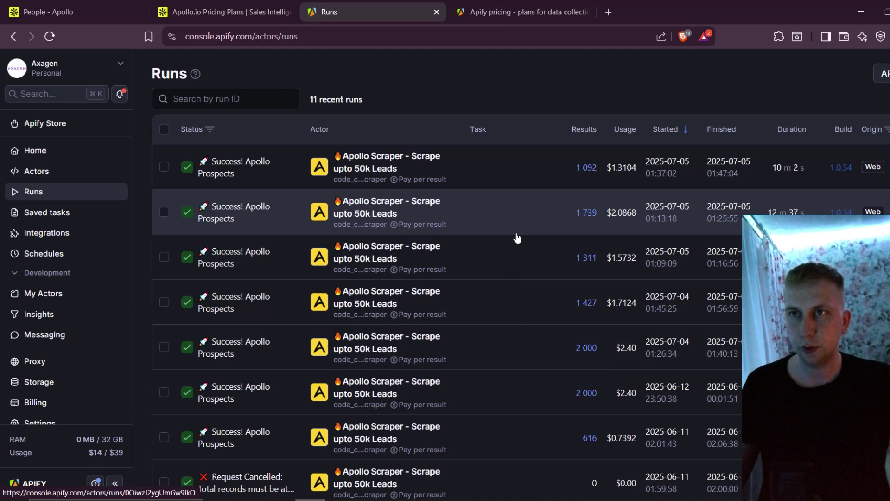
key("alt+Tab")
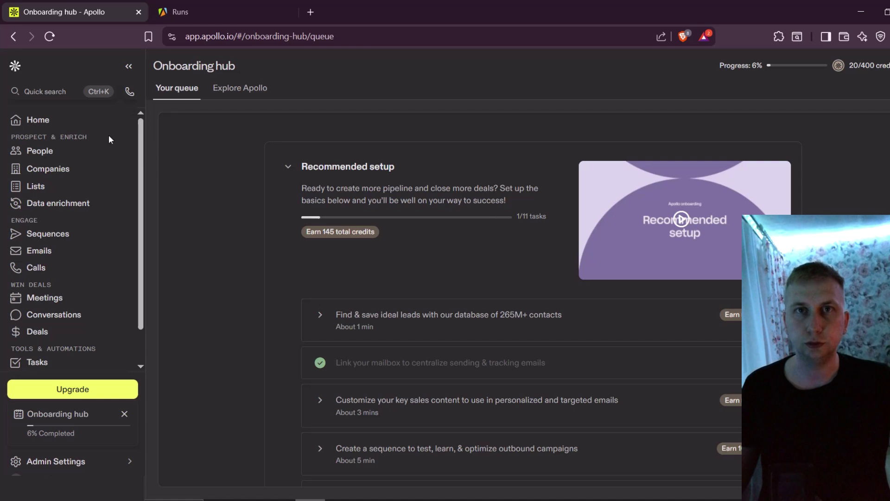
- Search Apollo People for 'digital marketing', returning 509,201 contacts
left_click(52, 152)
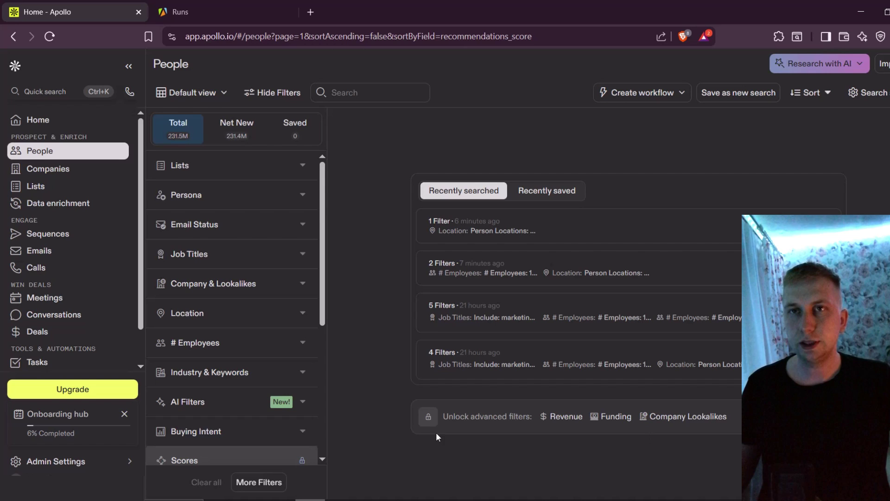
left_click(369, 91)
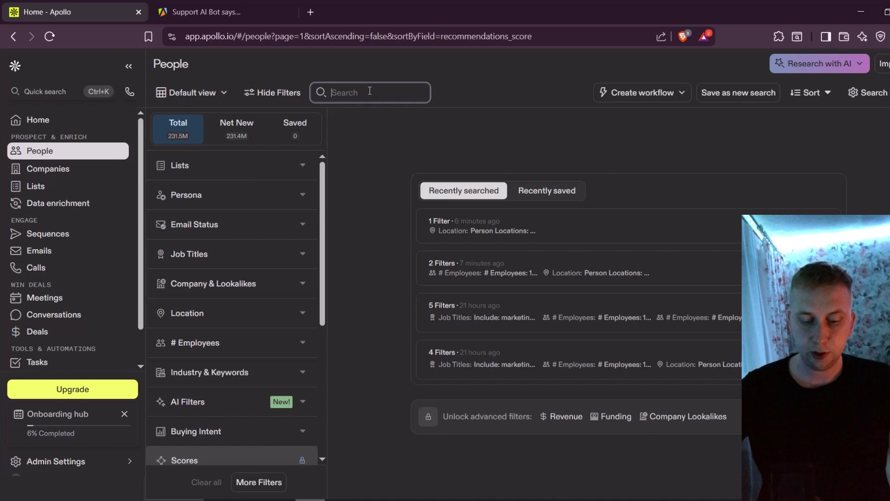
type("digital marketing")
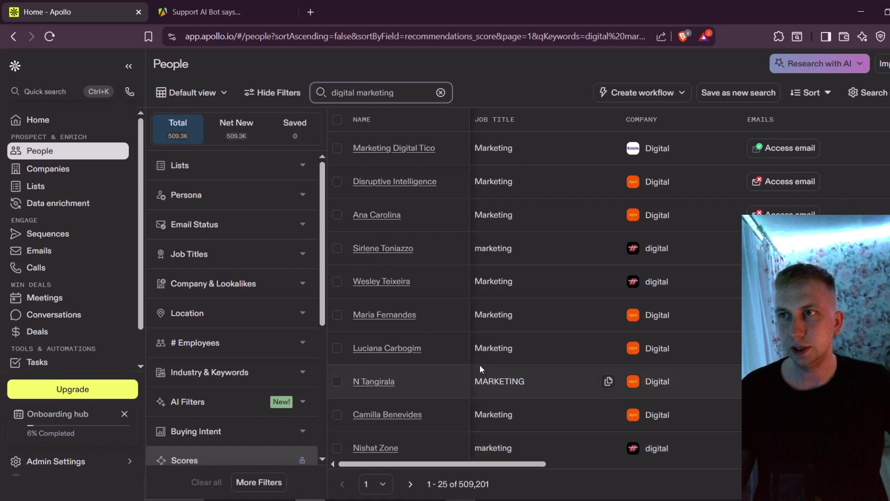
scroll(477, 373, "down", 7)
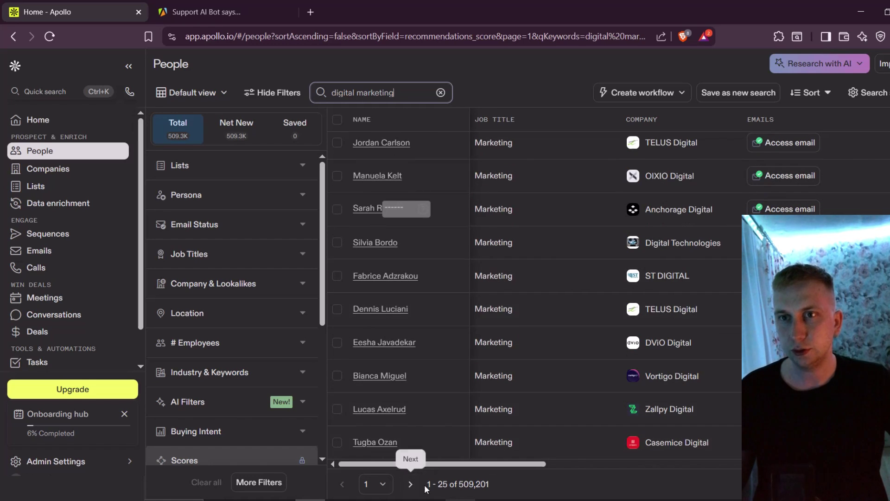
left_click(379, 484)
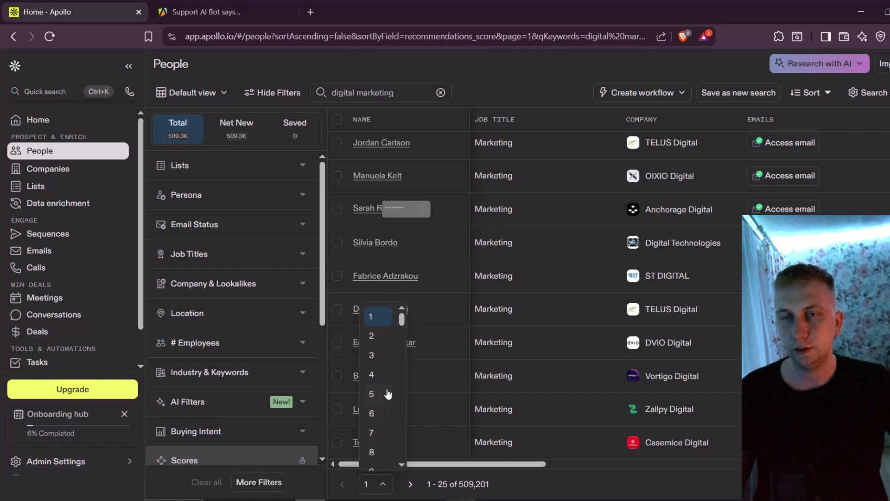
left_click(377, 413)
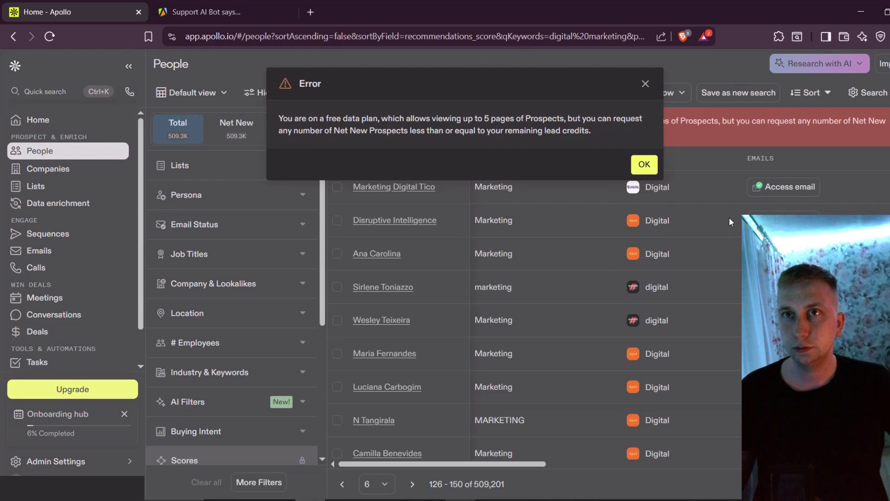
left_click(644, 166)
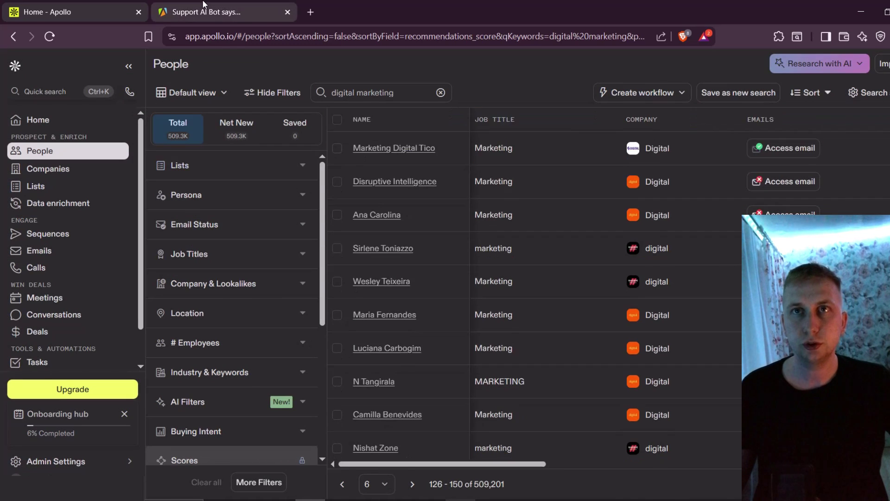
left_click(203, 4)
left_click(119, 4)
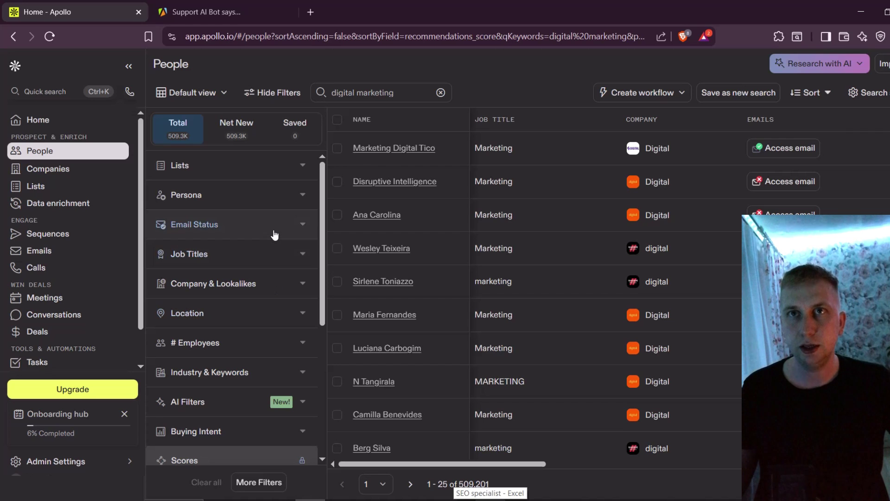
- Set the contact location filter to germany instead of europe, leaving 8,796 results
left_click(210, 314)
scroll(229, 359, "down", 1)
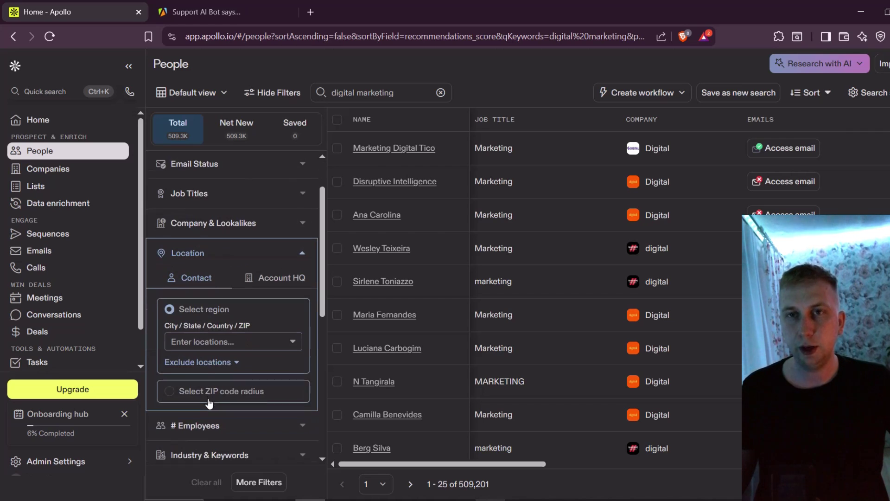
left_click(210, 342)
type("eur")
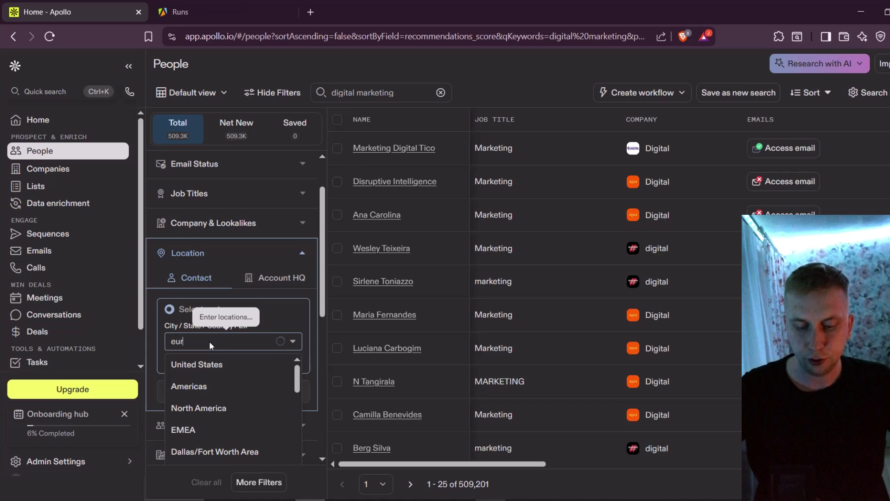
type("ope")
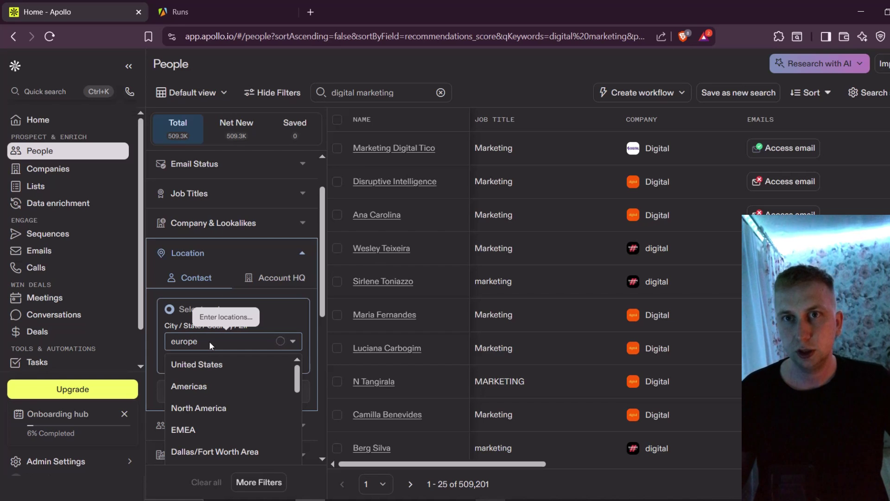
key("Return")
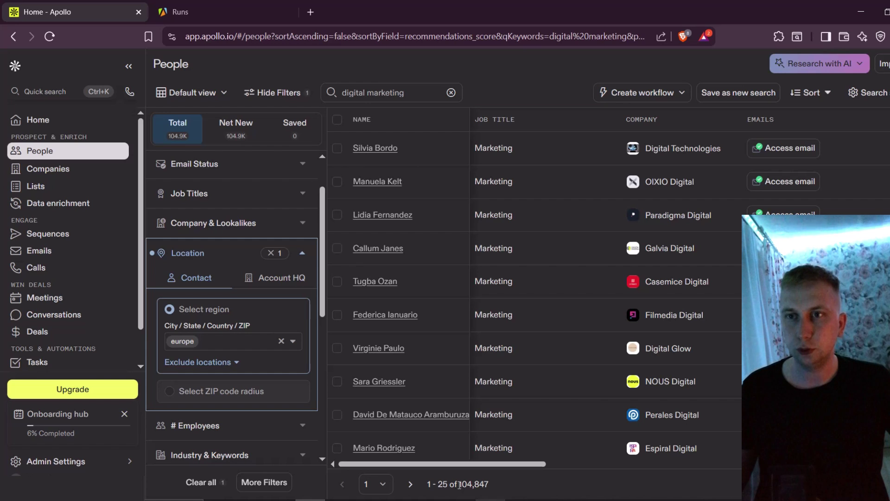
left_click(281, 341)
type("germany")
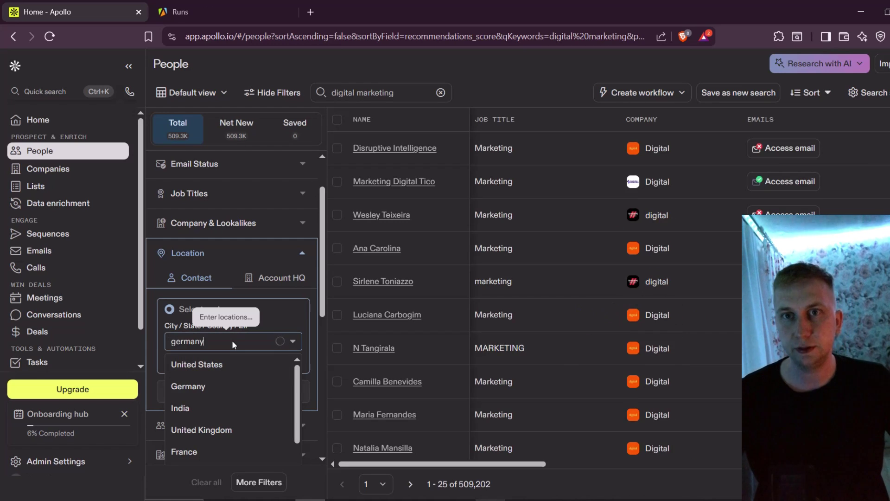
key("Return")
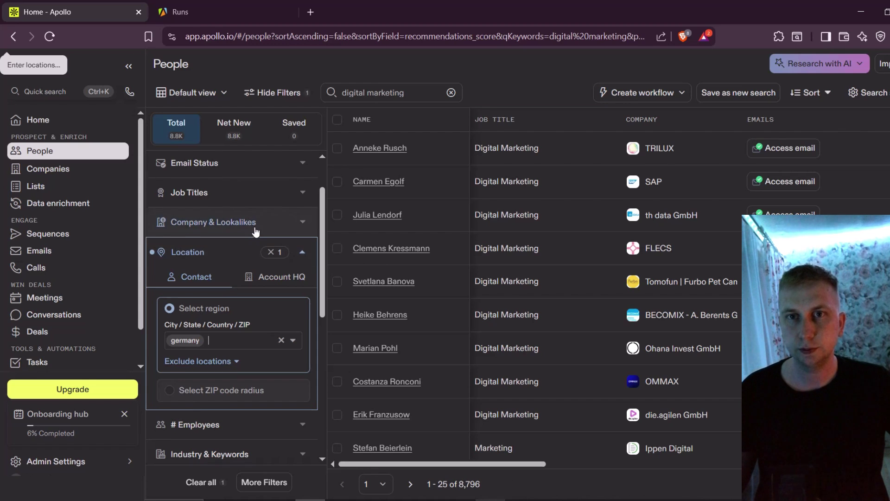
scroll(201, 359, "down", 3)
scroll(232, 287, "down", 2)
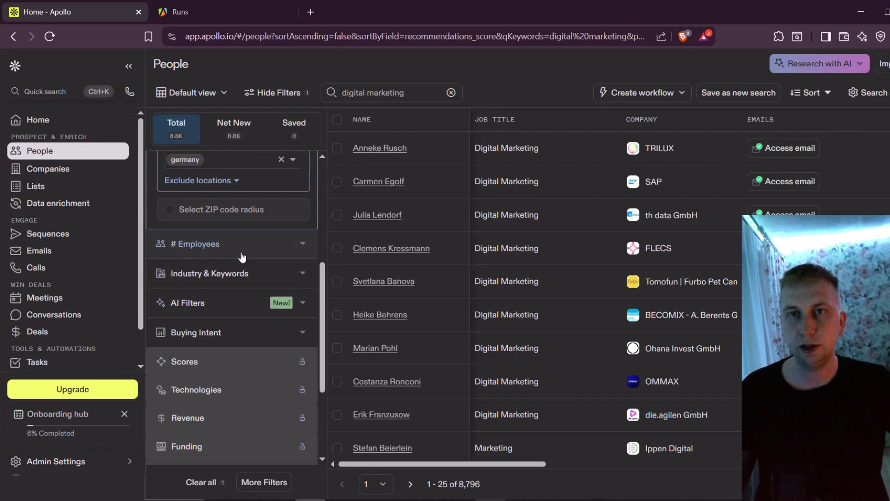
- Limit results to companies with 1–10 and 11–20 employees
left_click(255, 250)
scroll(193, 274, "up", 2)
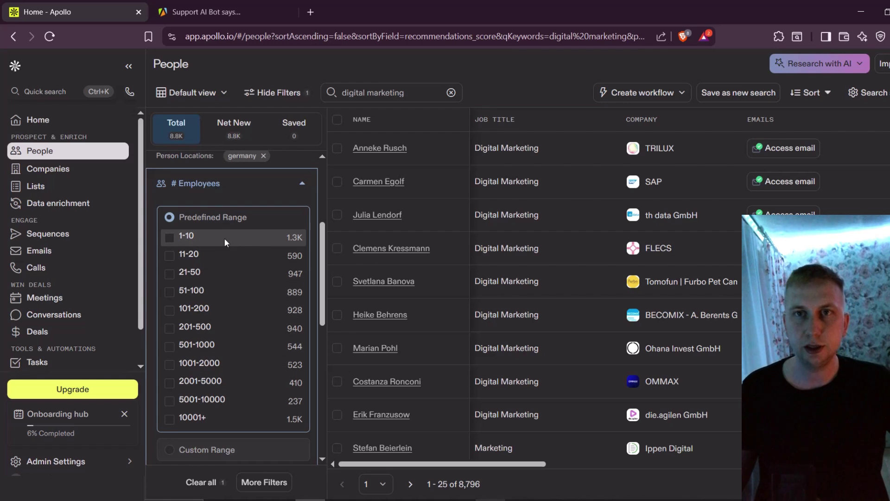
left_click(213, 237)
left_click(216, 254)
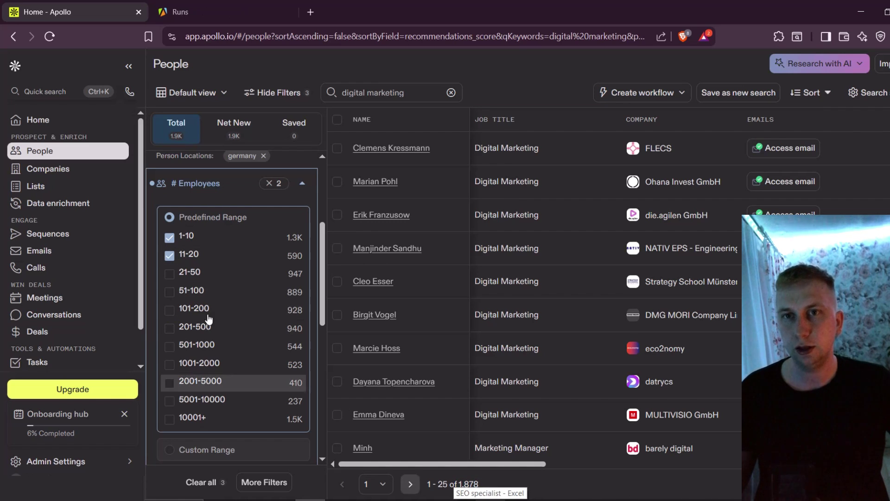
scroll(216, 308, "down", 2)
scroll(244, 398, "down", 3)
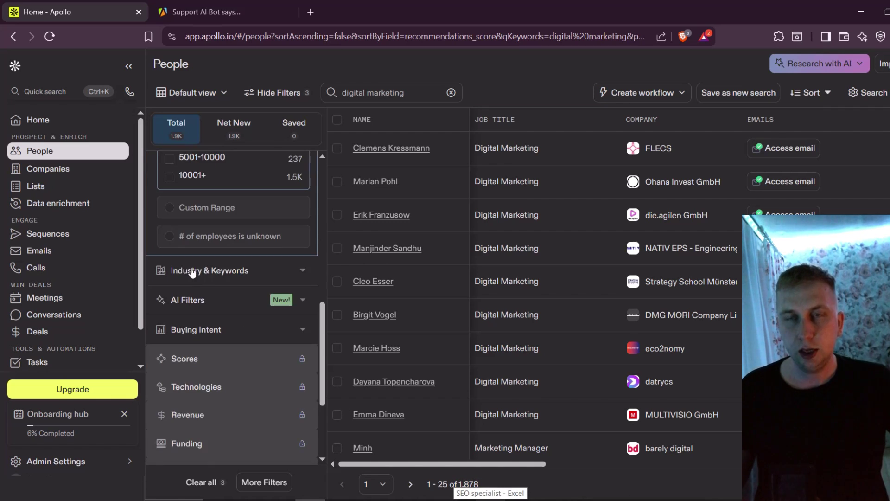
- Use 'facebook' as the company keyword in place of marketing manager, leaving 123 contacts
left_click(225, 270)
scroll(214, 267, "up", 2)
left_click(221, 243)
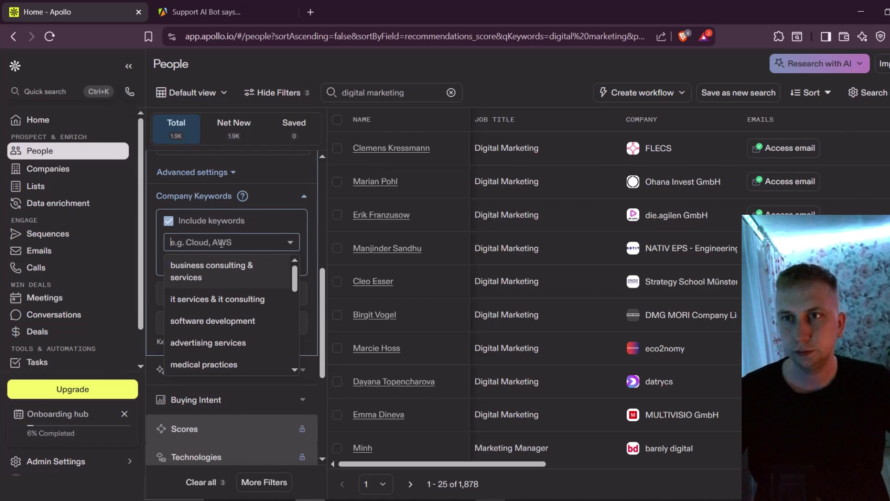
type("marketing manager")
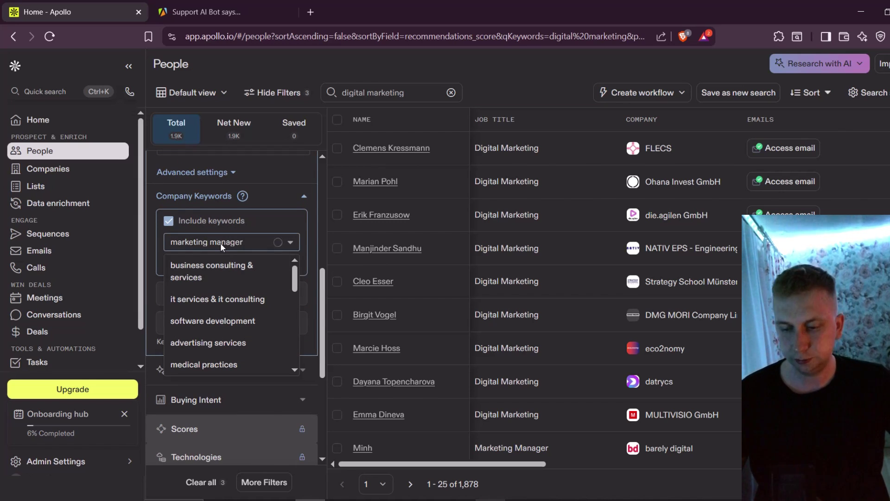
key("Return")
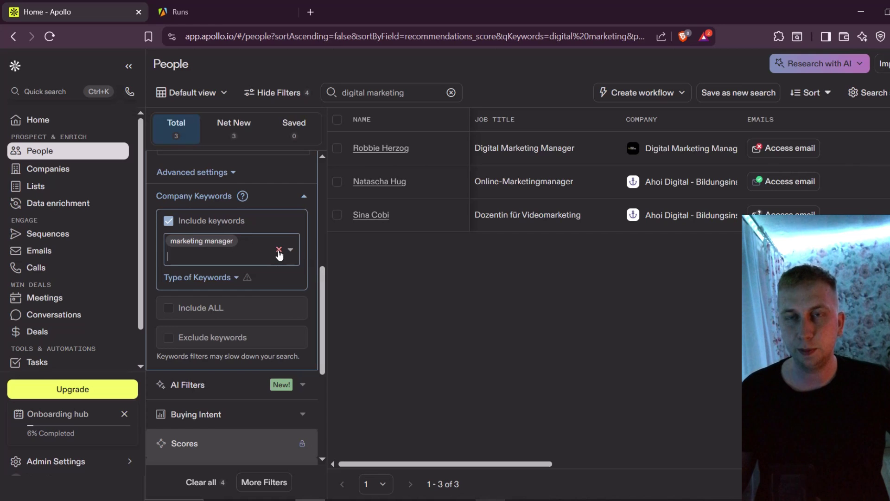
left_click(279, 249)
type("facebook")
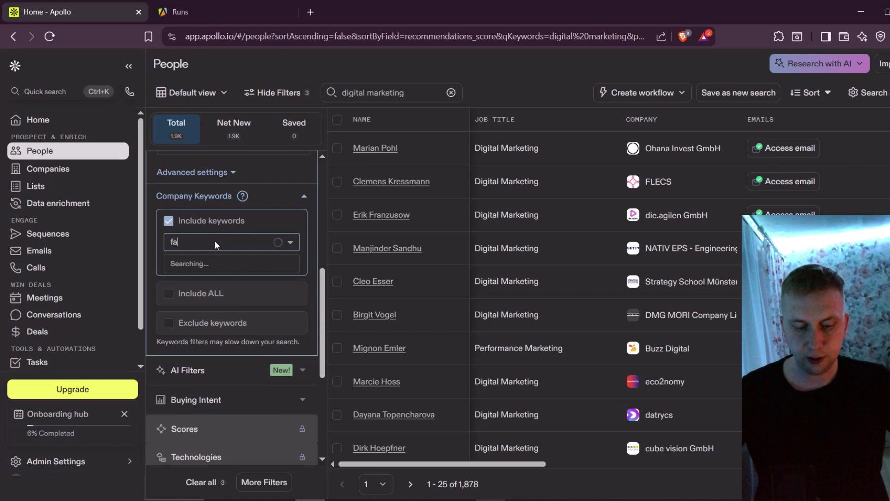
key("Return")
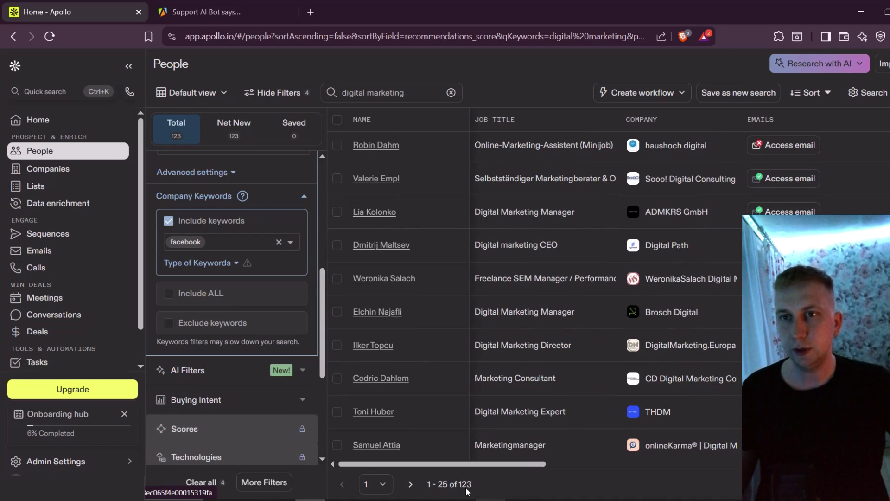
scroll(519, 343, "up", 6)
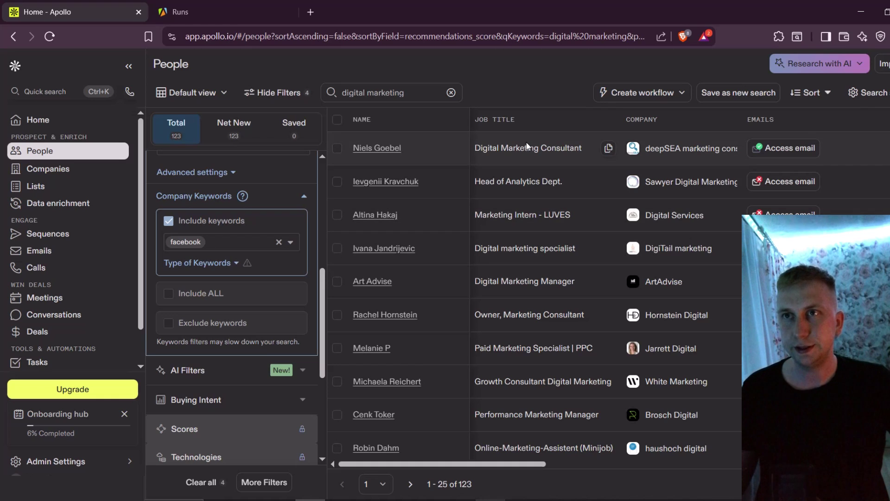
scroll(254, 289, "up", 6)
scroll(217, 340, "down", 1)
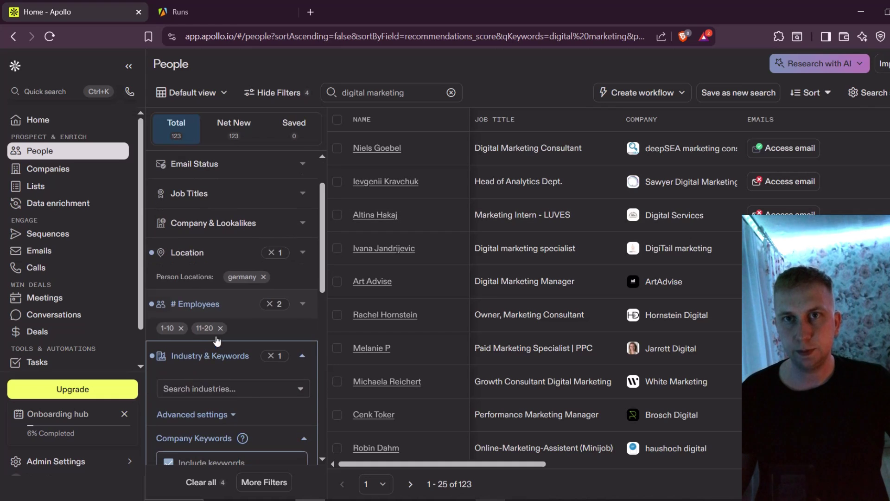
left_click(202, 258)
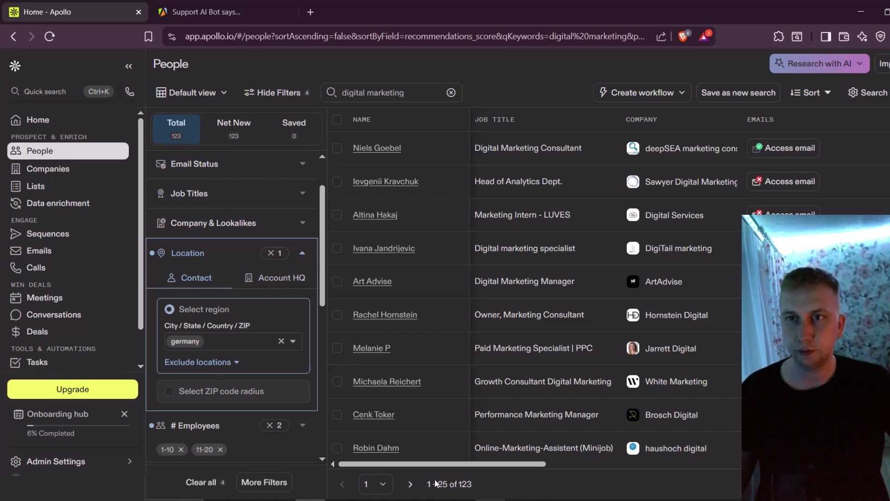
scroll(254, 325, "down", 1)
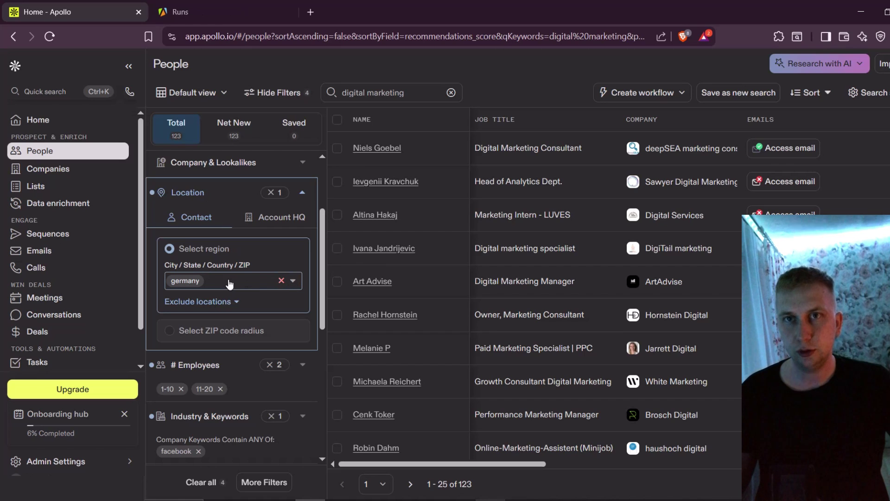
- Replace the germany location filter with europe
key("BackSpace")
left_click(204, 280)
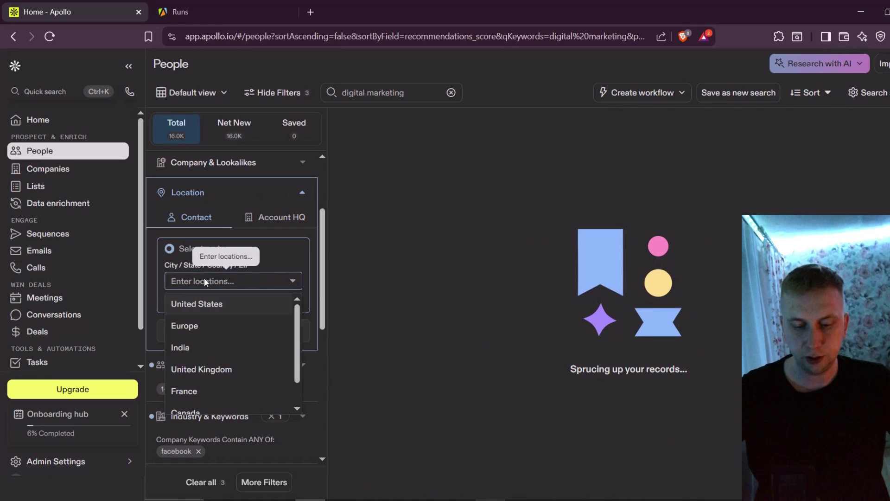
type("europe")
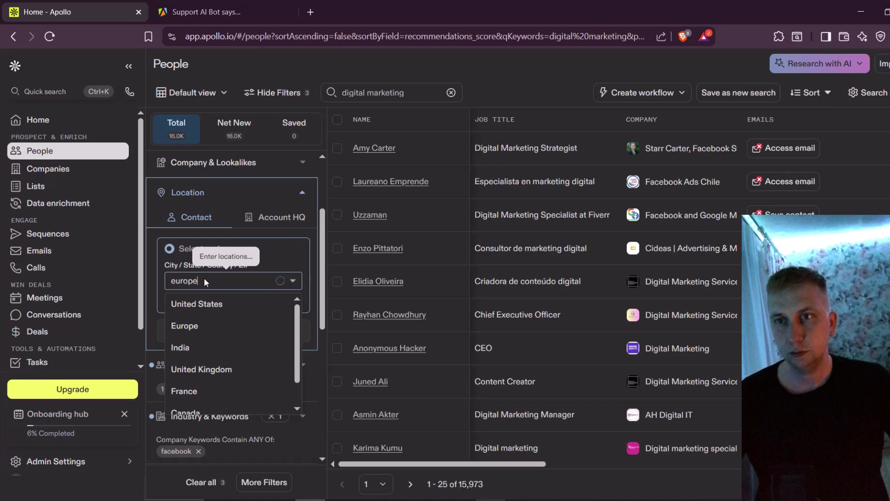
key("Return")
scroll(206, 275, "down", 2)
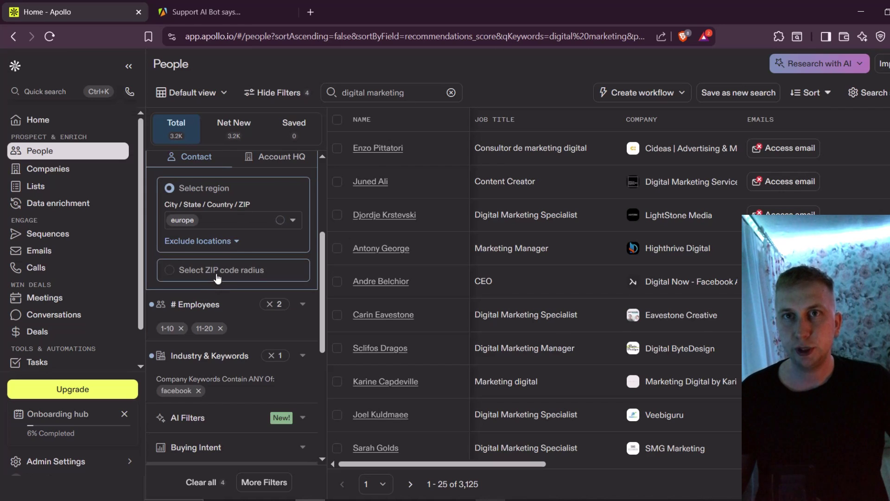
scroll(207, 274, "down", 2)
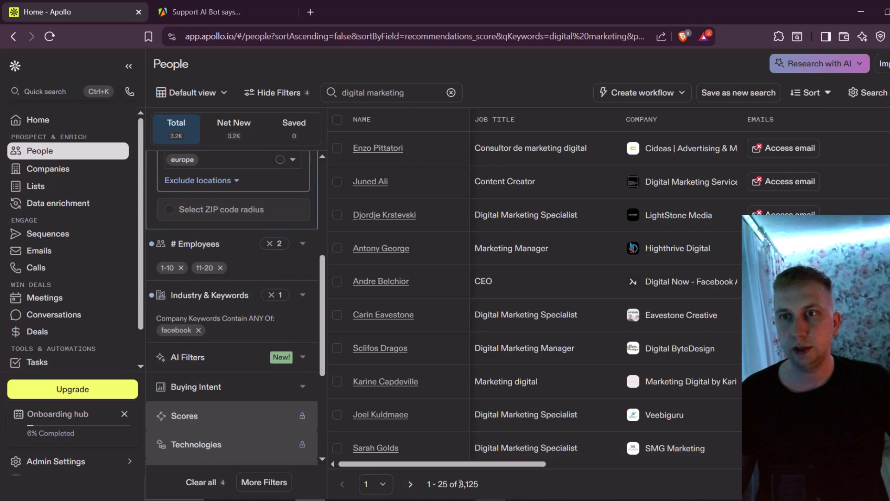
scroll(230, 370, "down", 5)
scroll(254, 232, "up", 8)
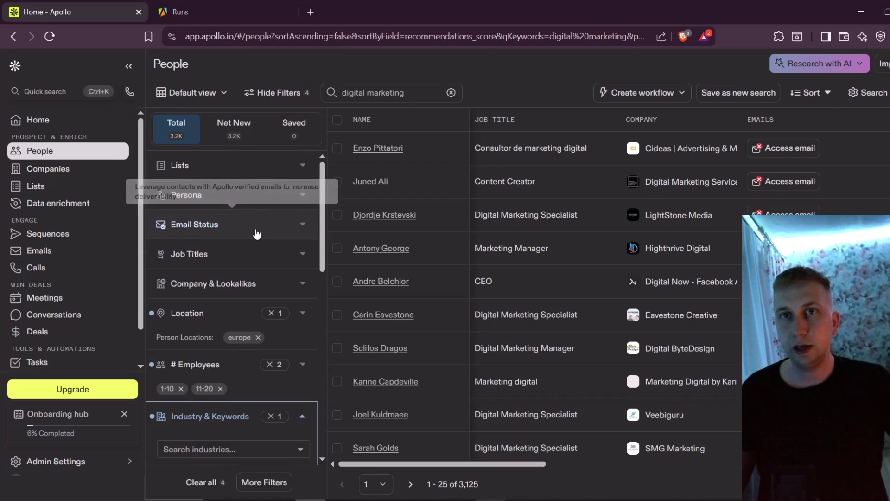
- Filter email status to Verified, Unverified and User managed, giving 1,717 contacts
left_click(255, 232)
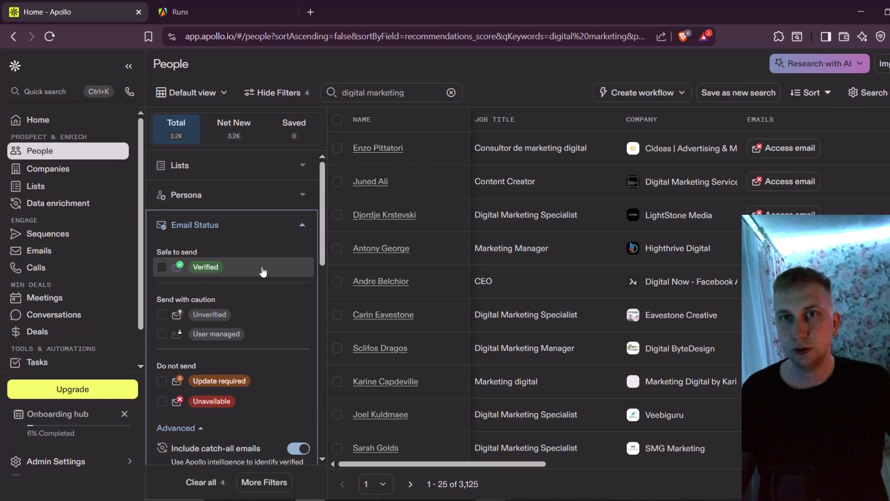
left_click(241, 278)
left_click(169, 314)
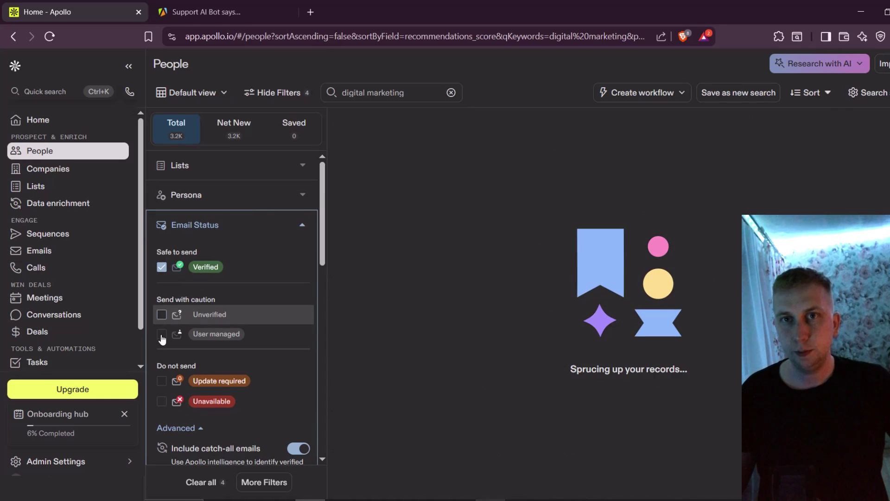
left_click(162, 334)
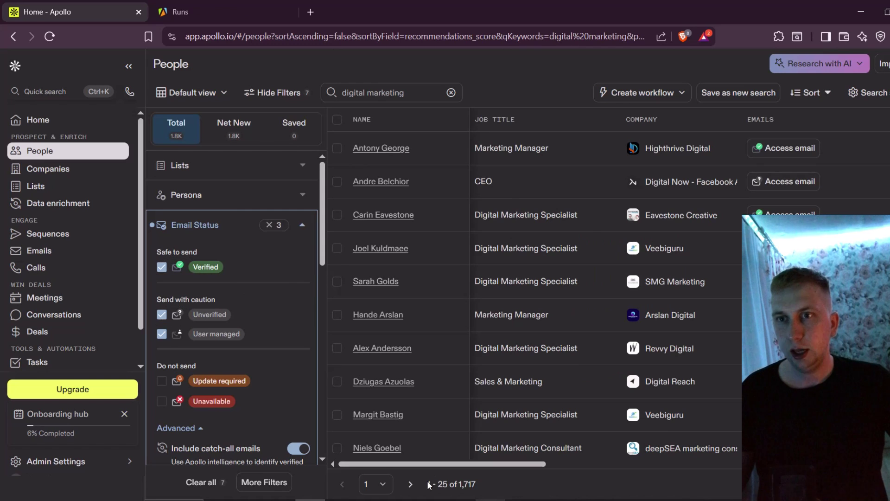
scroll(204, 248, "down", 10)
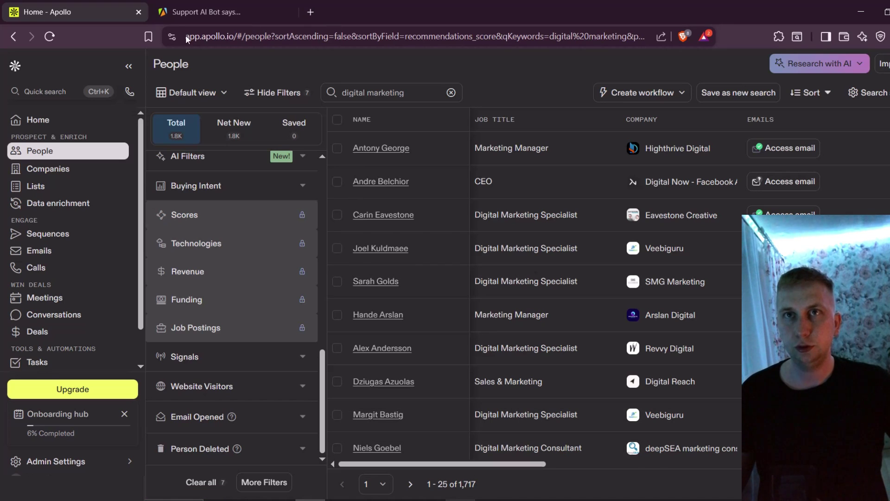
- Copy the Apollo search URL and review the Apollo Scraper input form and its free-plan 100-lead limit
left_click(244, 38)
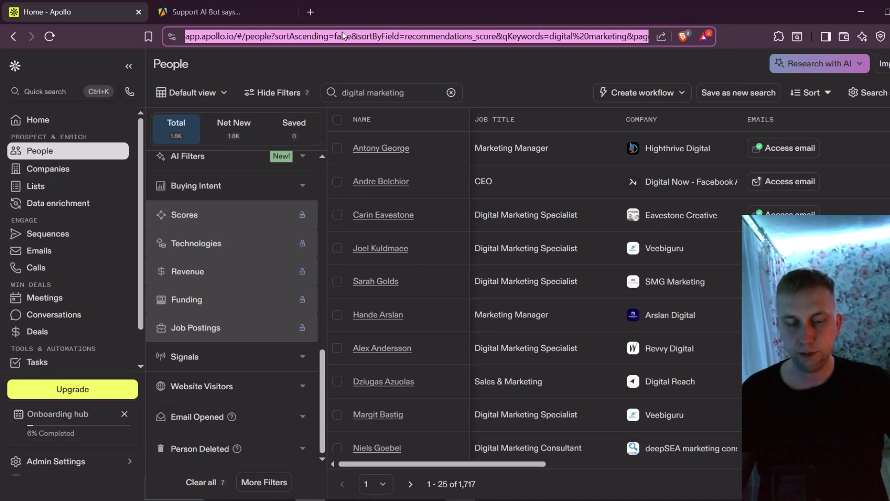
left_click(201, 5)
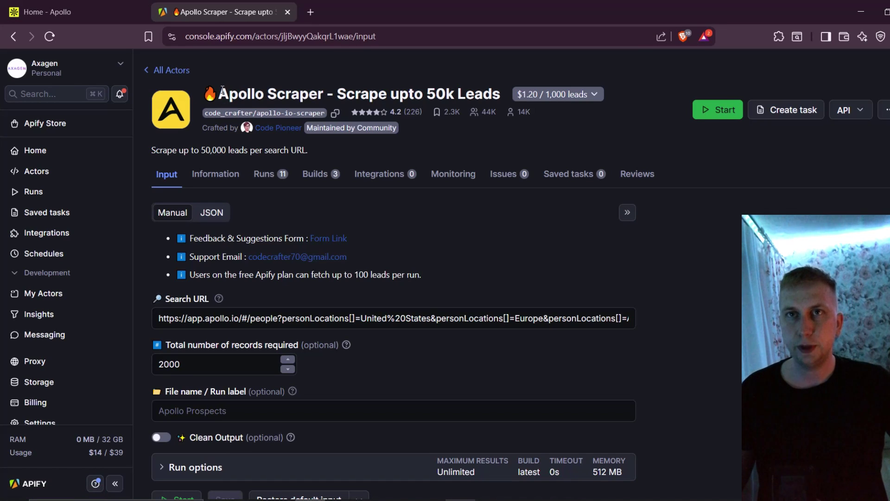
left_click_drag(223, 89, 436, 92)
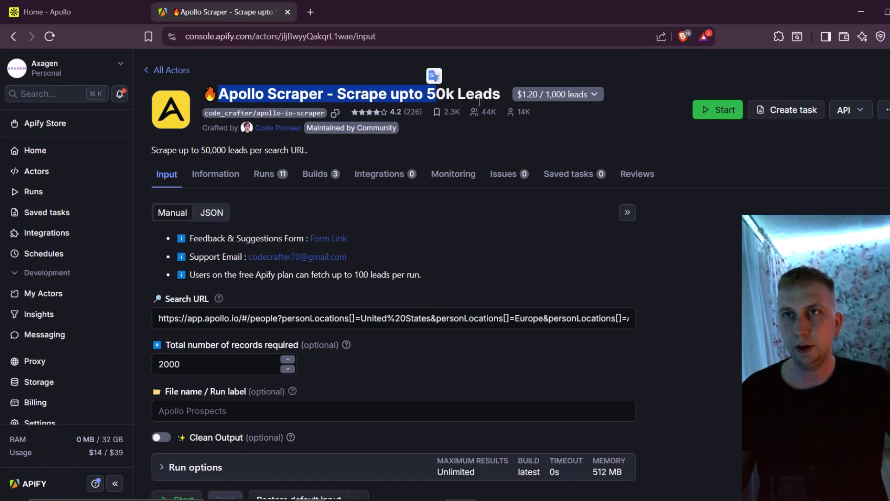
left_click(463, 95)
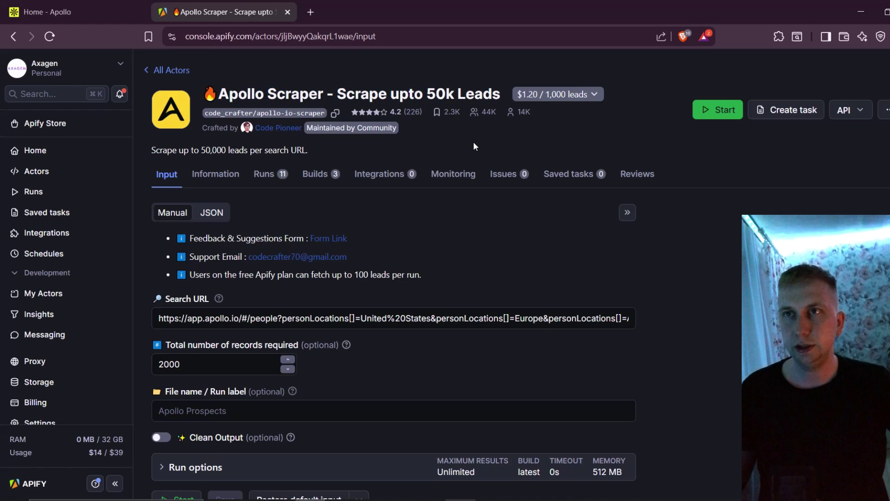
scroll(399, 226, "down", 1)
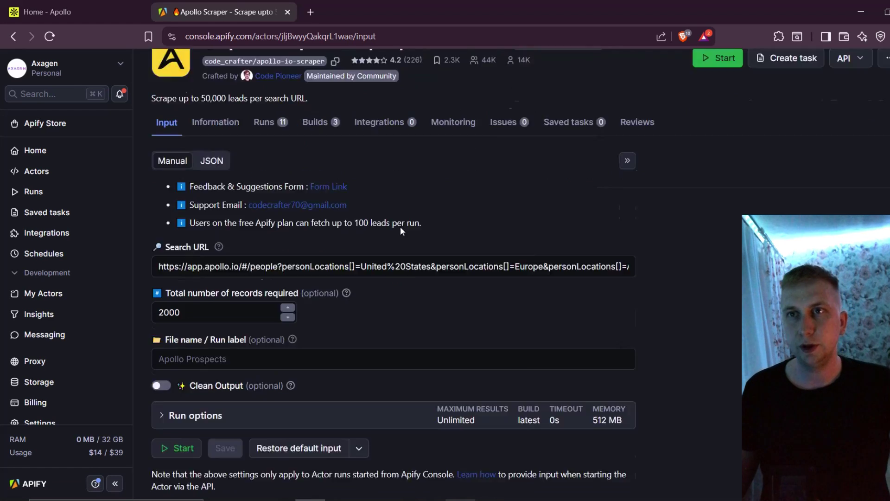
scroll(397, 227, "up", 1)
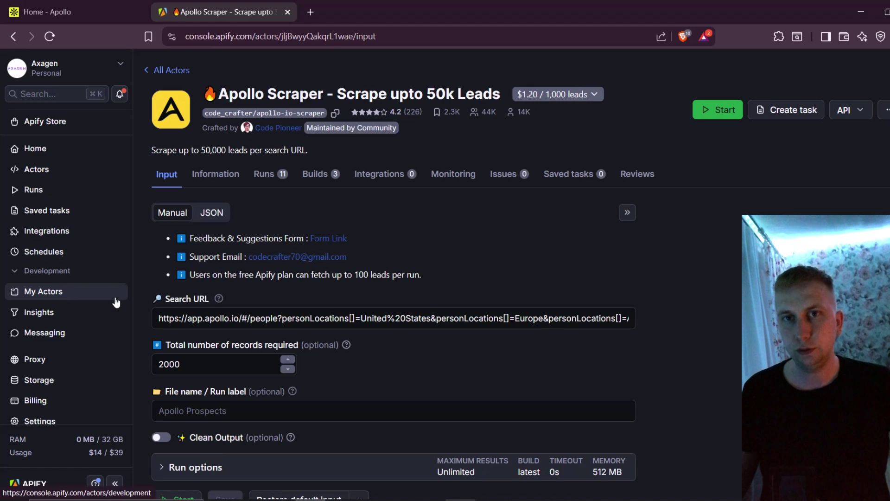
scroll(120, 301, "down", 1)
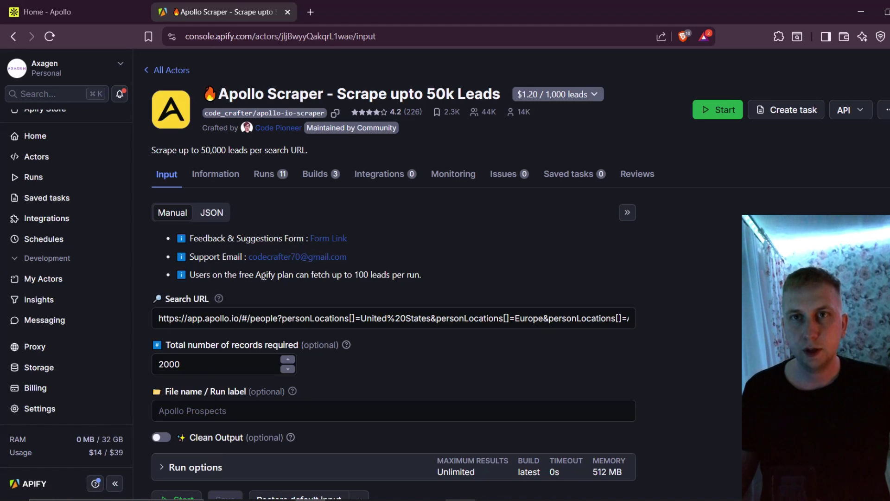
left_click_drag(186, 275, 361, 275)
left_click(384, 275)
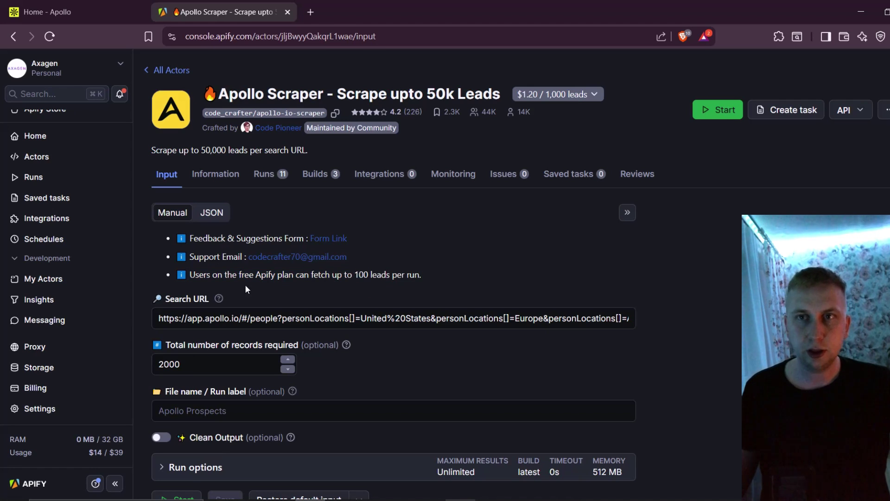
left_click_drag(283, 275, 389, 275)
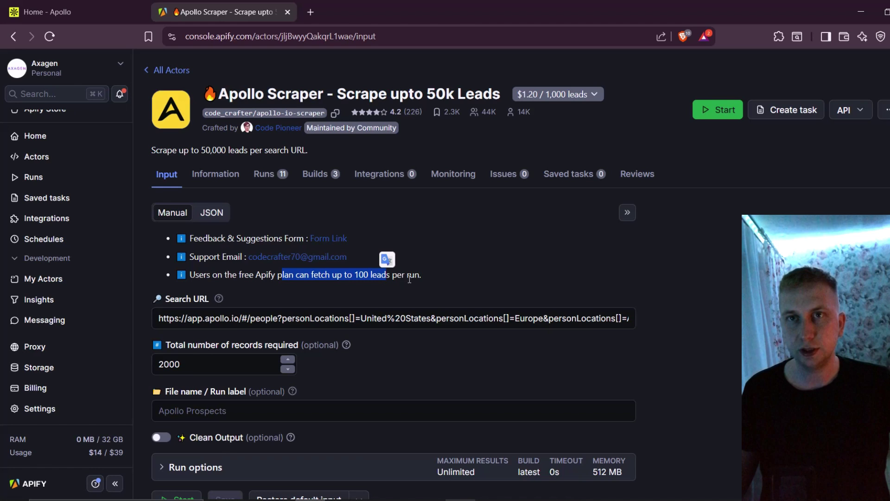
left_click(399, 278)
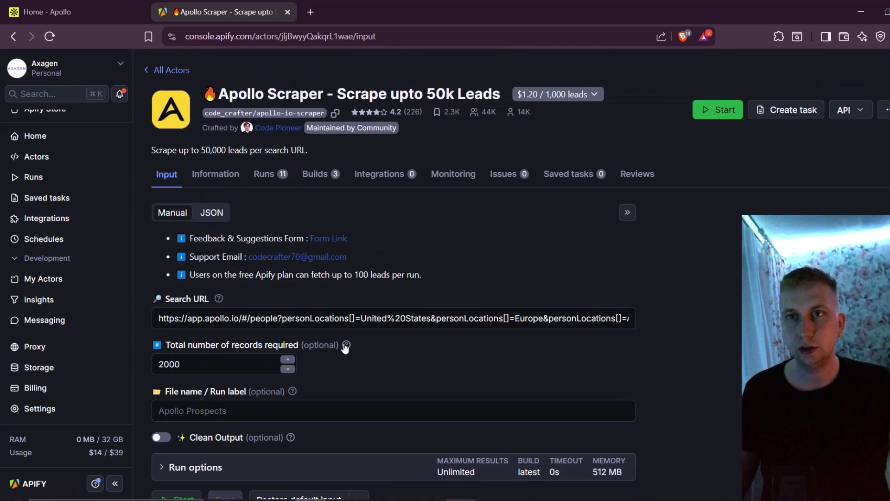
scroll(102, 485, "down", 2)
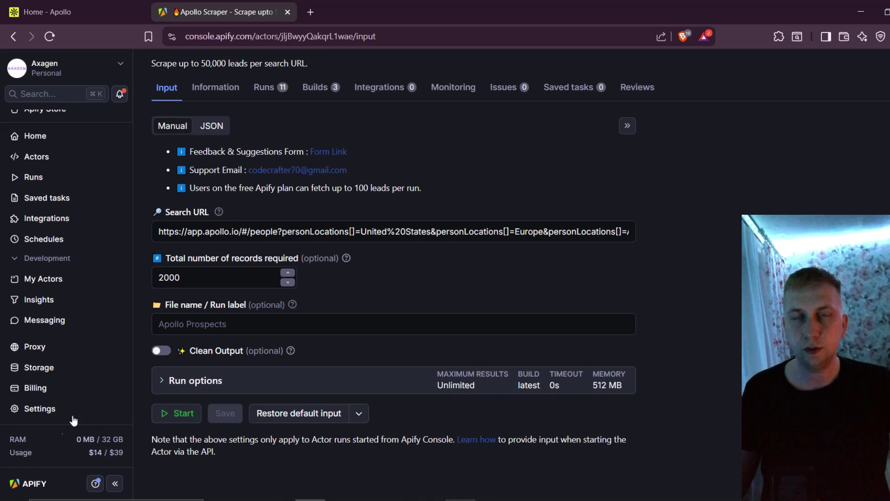
- Start the Apollo Scraper with the new search URL, 1000 records and label 'Facebook digital marketing Europe'
left_click(354, 235)
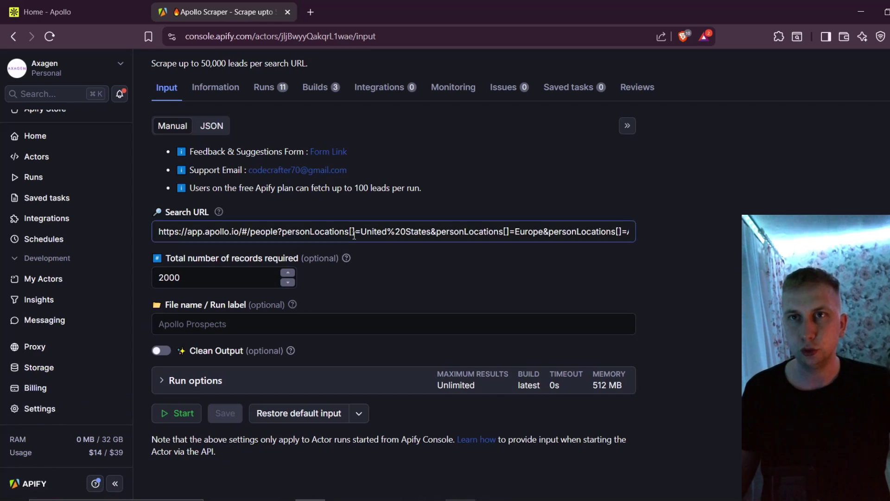
key("ctrl+a")
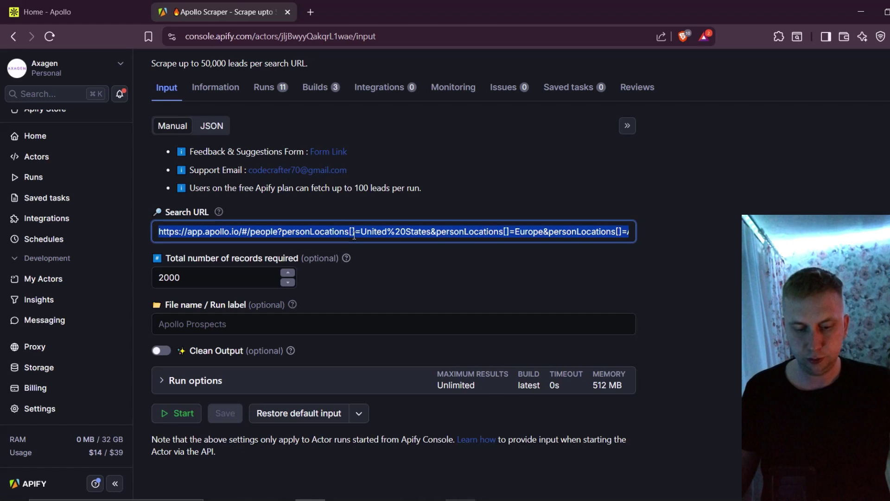
key("ctrl+v")
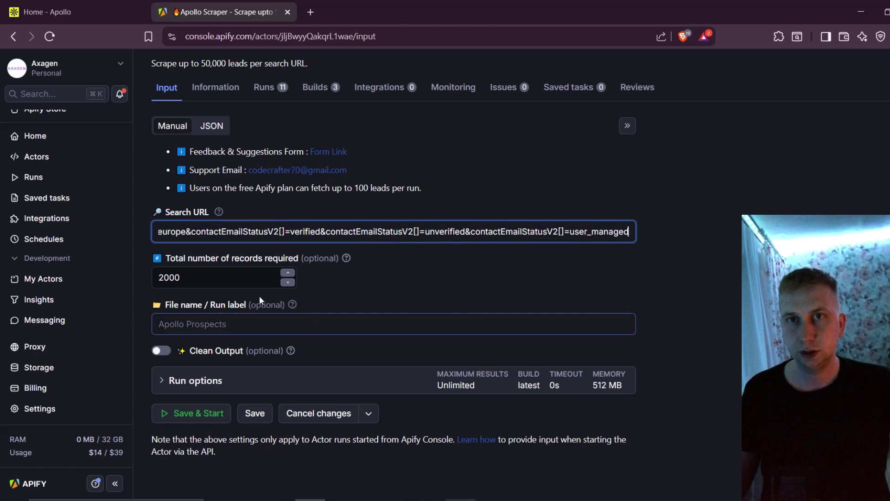
left_click(210, 278)
key("ctrl+a")
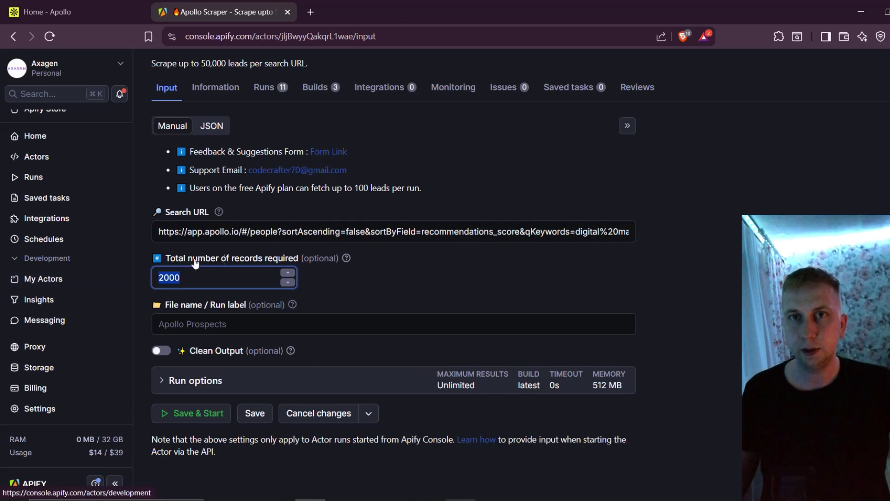
type("1000")
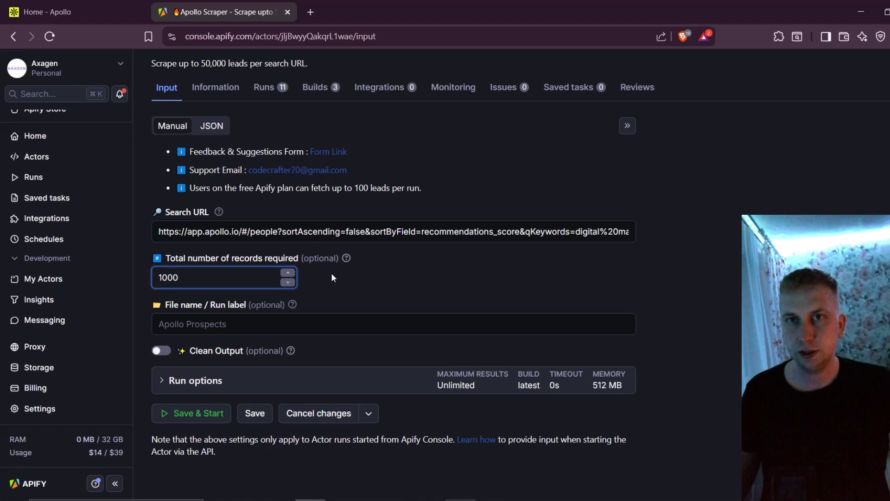
left_click(269, 323)
type("Facebook digital marketing Europe")
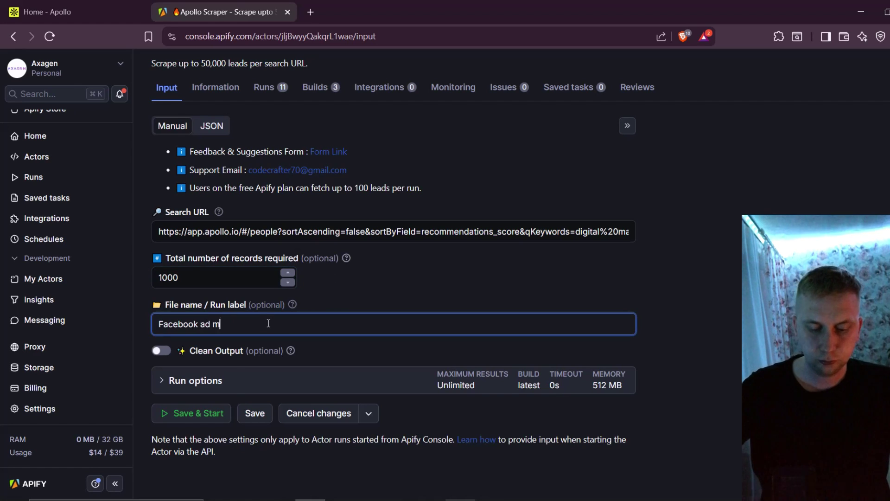
left_click(192, 413)
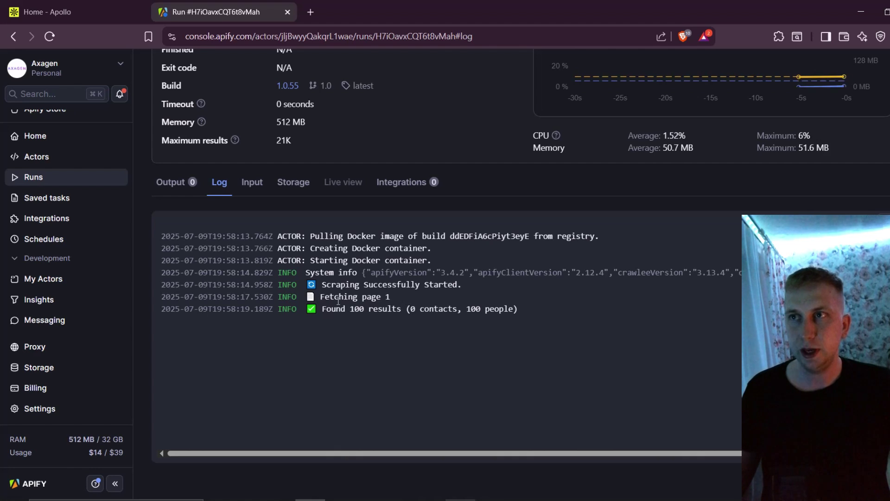
- Check the Runs list, where the new Apollo Scraper run shows 300 results and $0.36 used
scroll(436, 308, "up", 3)
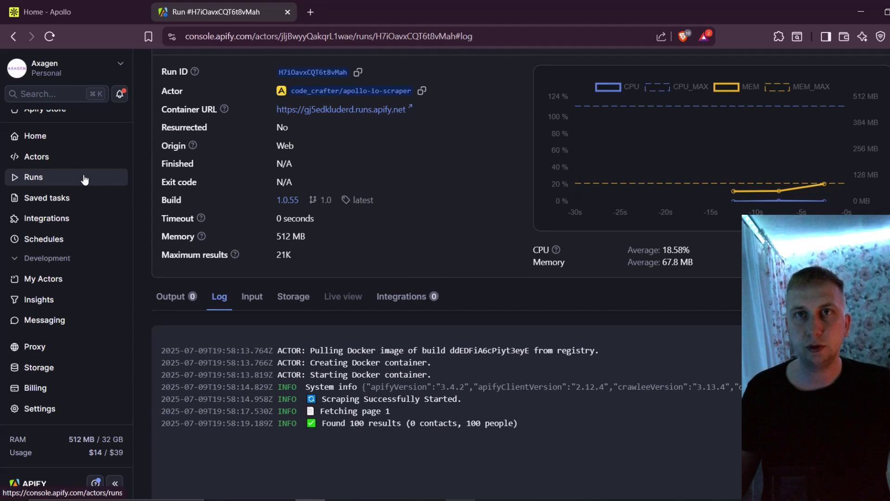
key("ctrl+1")
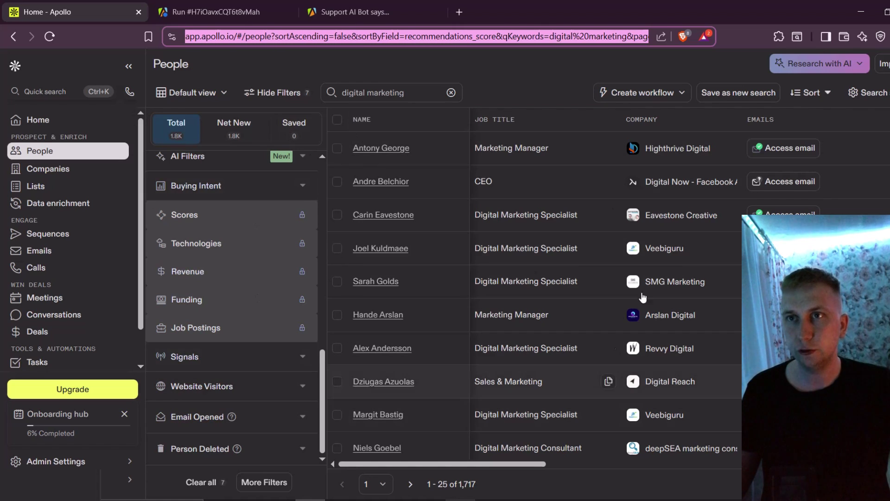
left_click(364, 11)
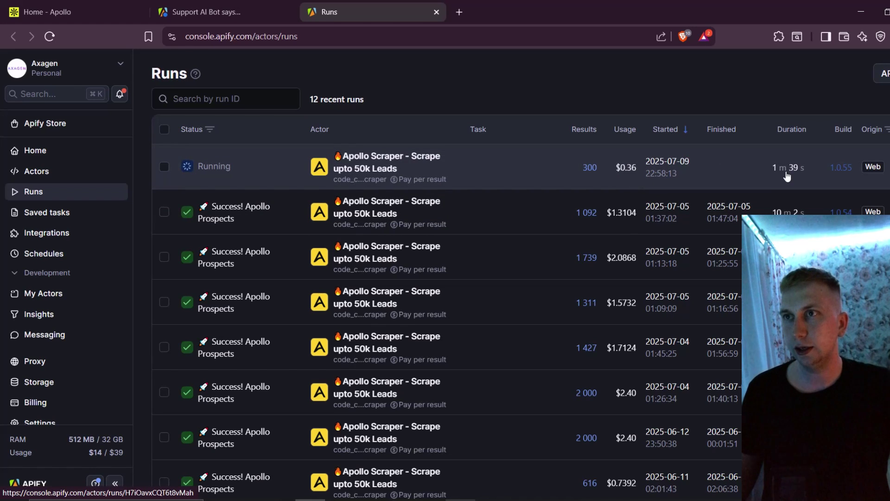
- Open the 1092-result run's Excel export and review its seven selected fields, including emails and industry
left_click(342, 206)
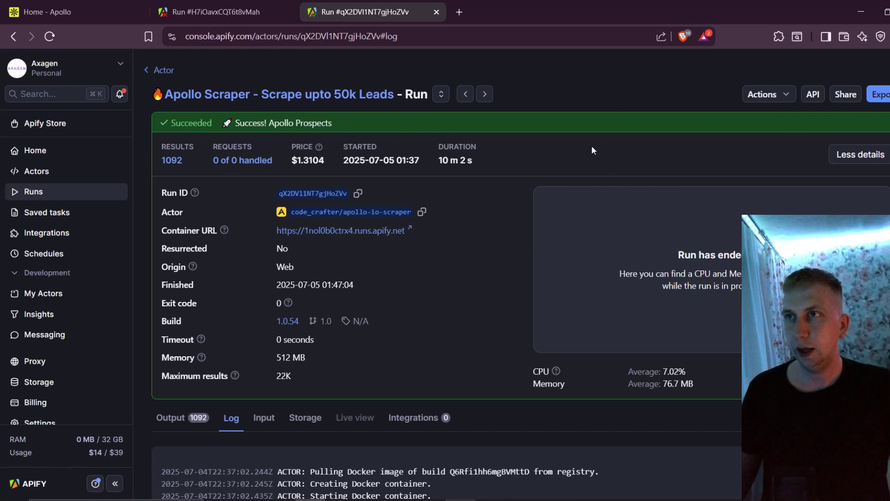
left_click(883, 95)
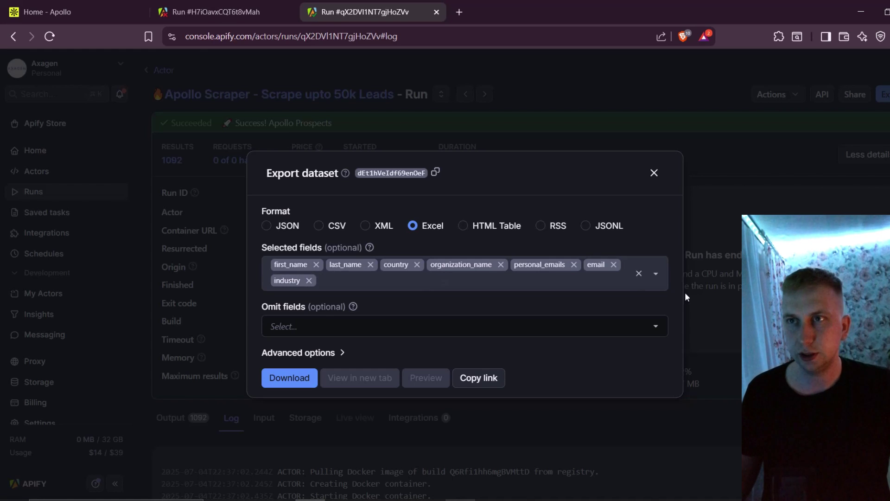
left_click(633, 280)
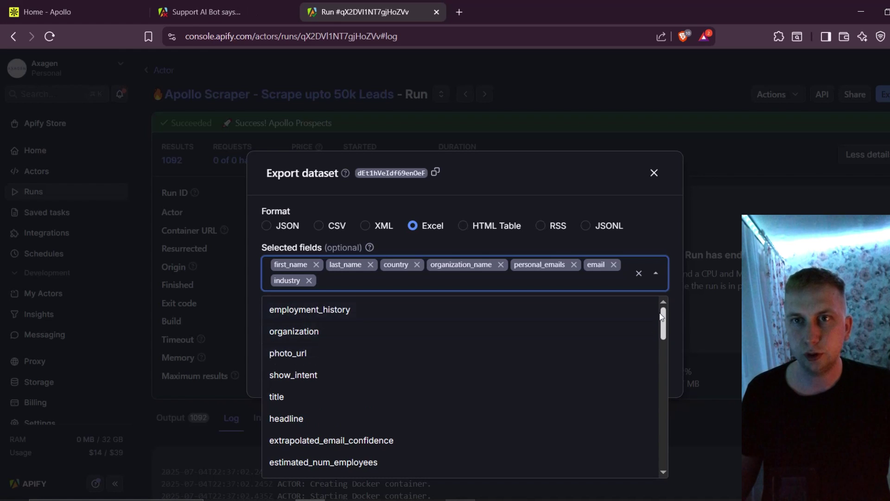
scroll(666, 324, "down", 2)
scroll(667, 333, "down", 3)
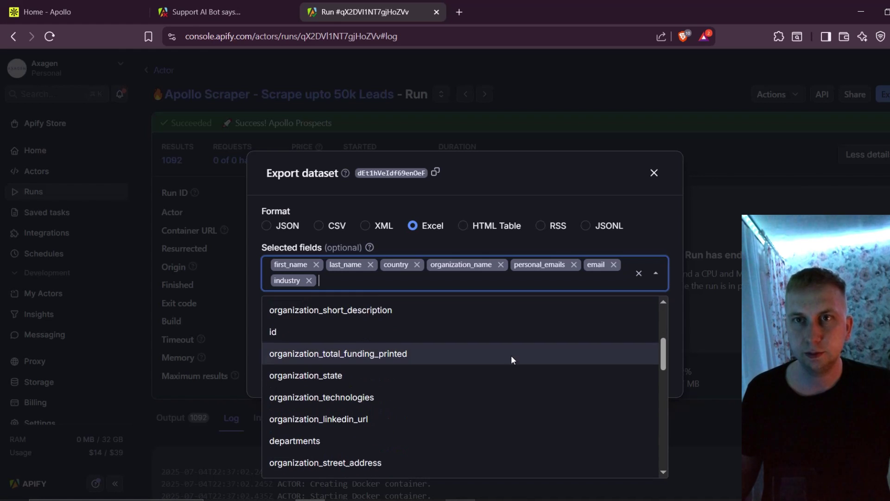
scroll(510, 355, "down", 5)
scroll(463, 355, "down", 3)
key("Escape")
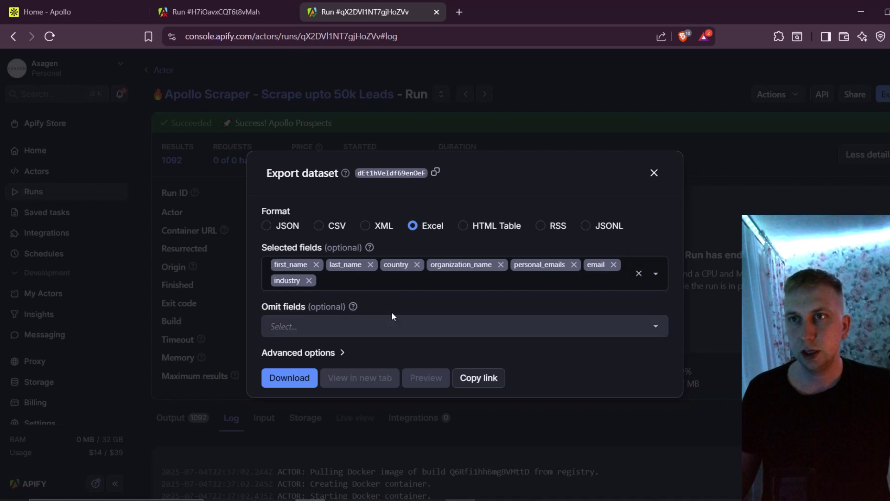
- Download the dataset as an Excel file and bold its column header row
left_click(296, 382)
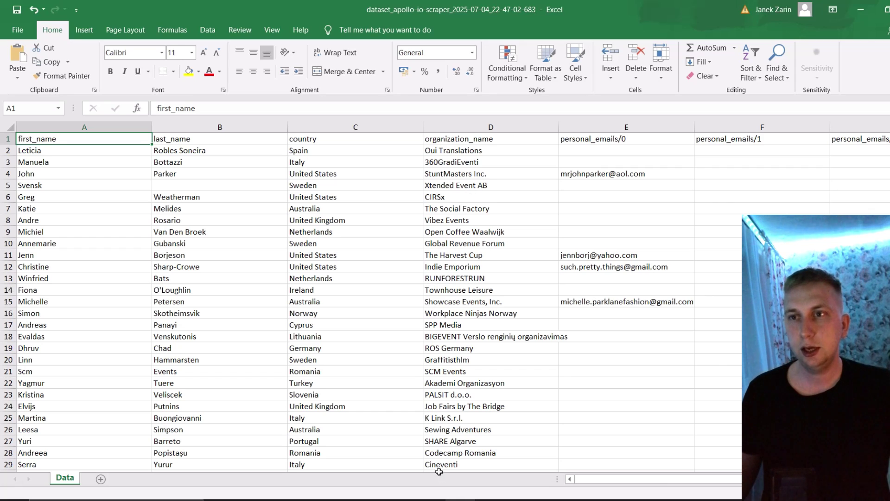
key("ctrl+shift+Right")
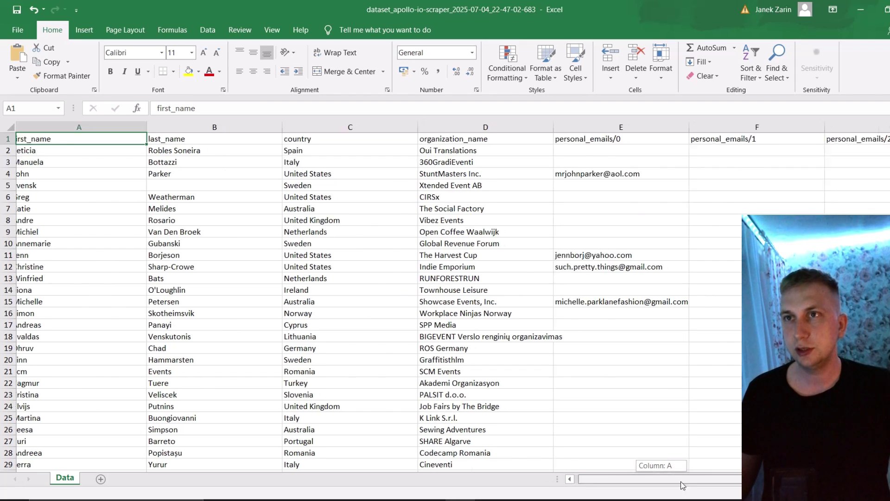
left_click(2, 139)
key("ctrl+b")
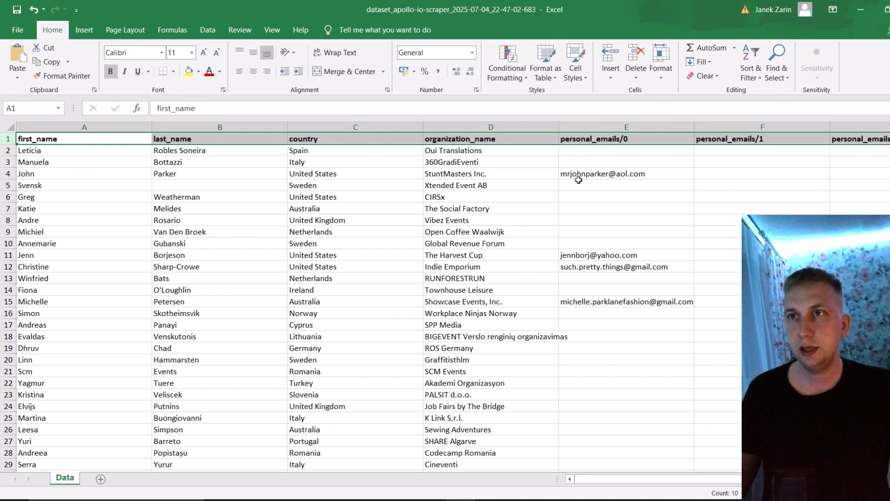
left_click(683, 390)
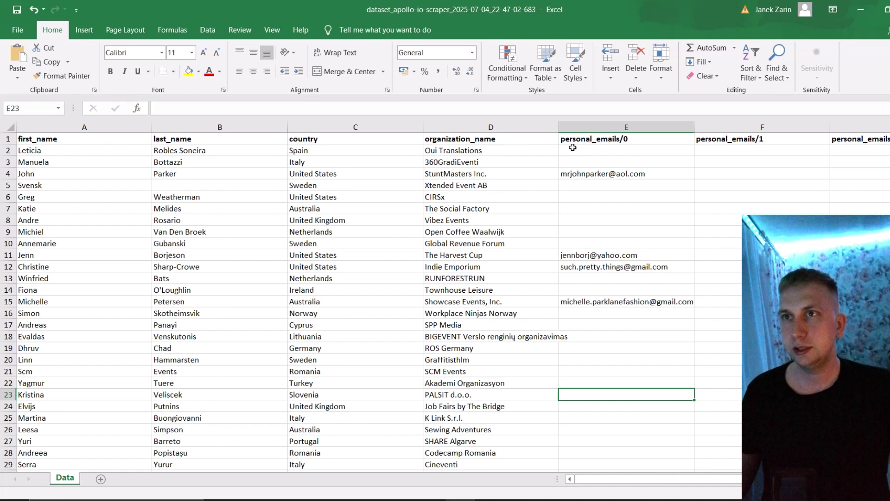
scroll(679, 483, "right", 3)
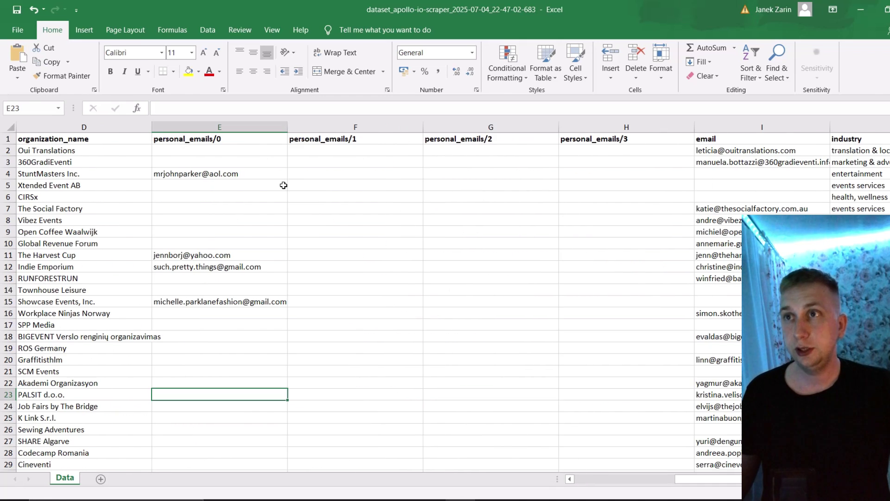
scroll(224, 186, "down", 1)
scroll(214, 155, "up", 1)
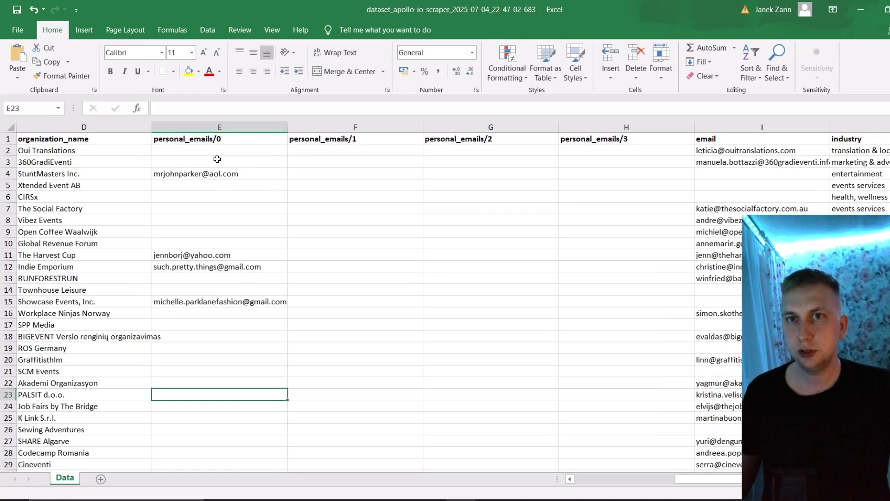
scroll(217, 219, "down", 1)
scroll(217, 219, "up", 1)
- Sort the personal_emails/0 column
left_click(230, 121)
left_click(756, 48)
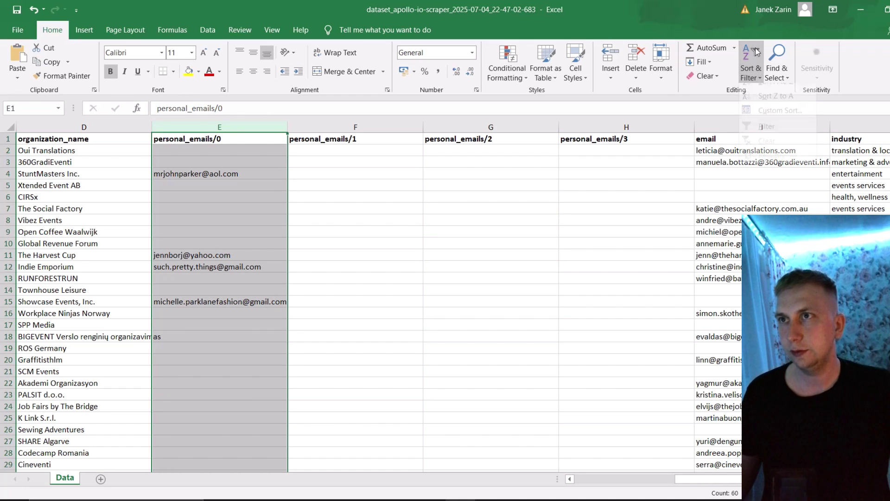
left_click(765, 83)
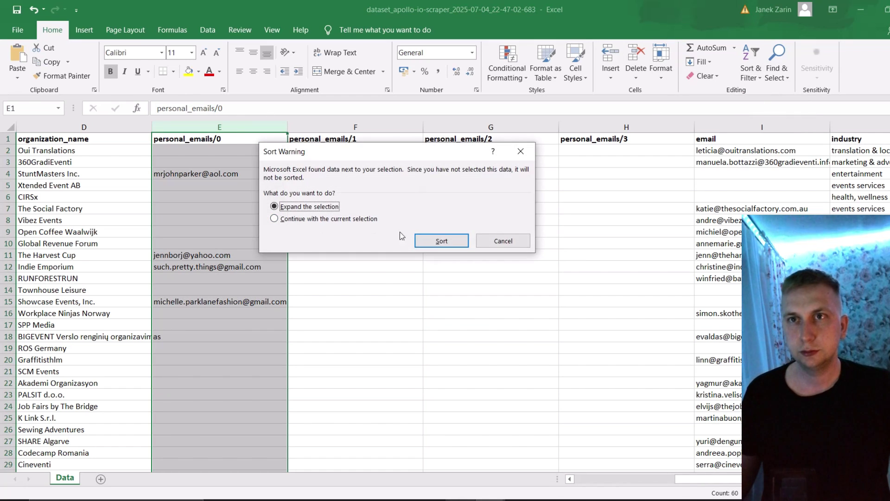
left_click(441, 241)
left_click(355, 219)
scroll(242, 182, "down", 14)
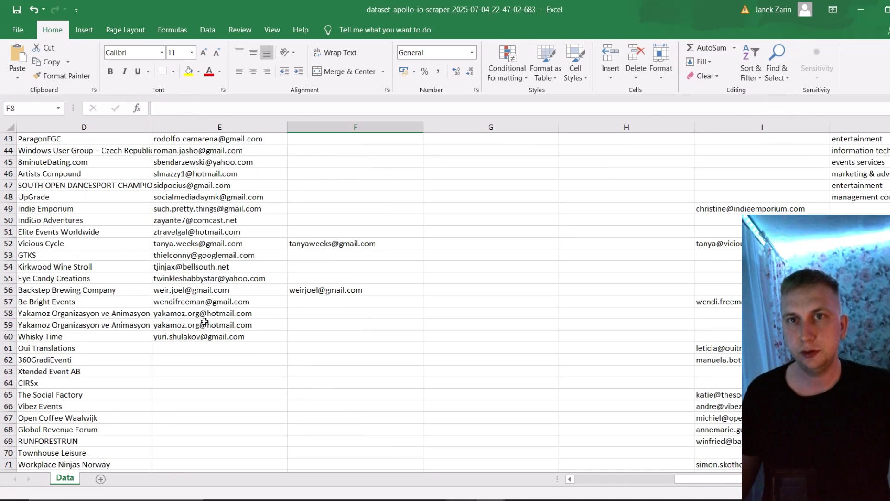
scroll(210, 337, "up", 14)
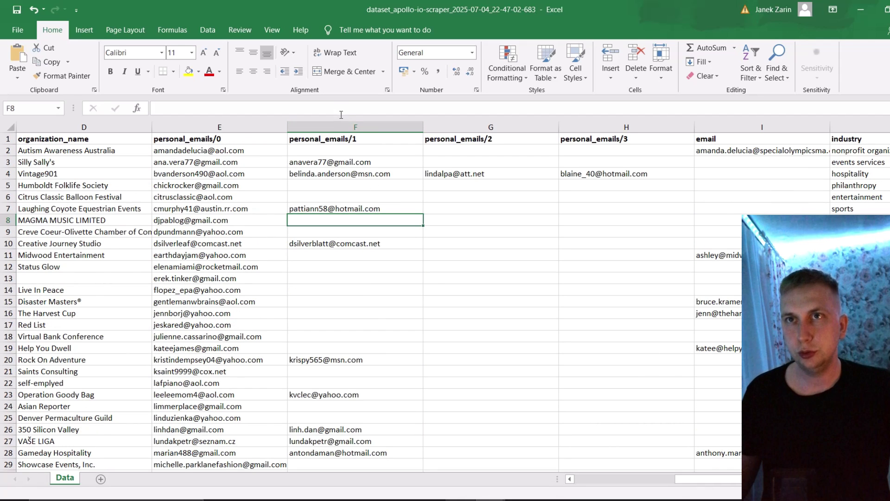
- Delete columns F–H, move E2:E60 onto the email column, then delete the emptied column
left_click(588, 122, "shift")
left_click(636, 60)
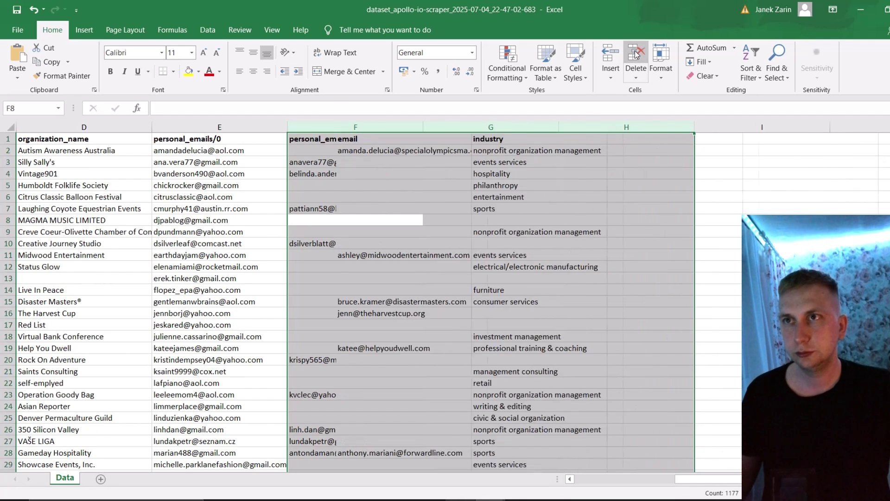
left_click_drag(218, 150, 229, 438)
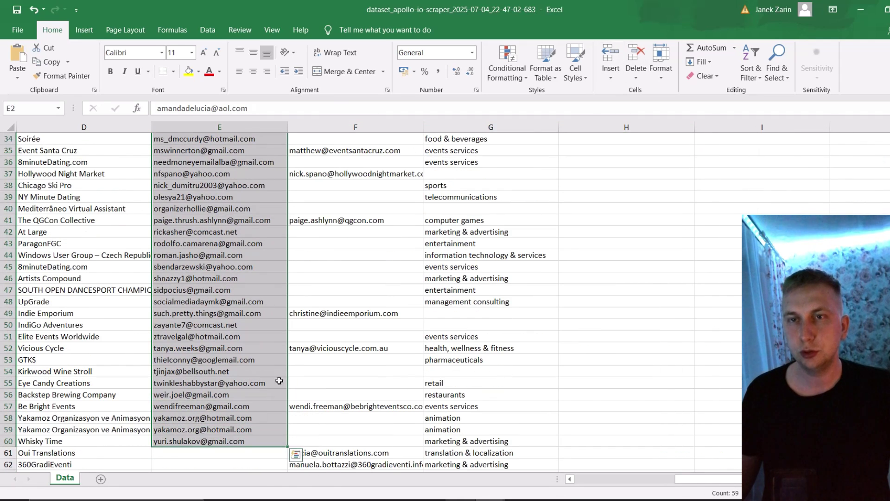
left_click_drag(289, 327, 323, 316)
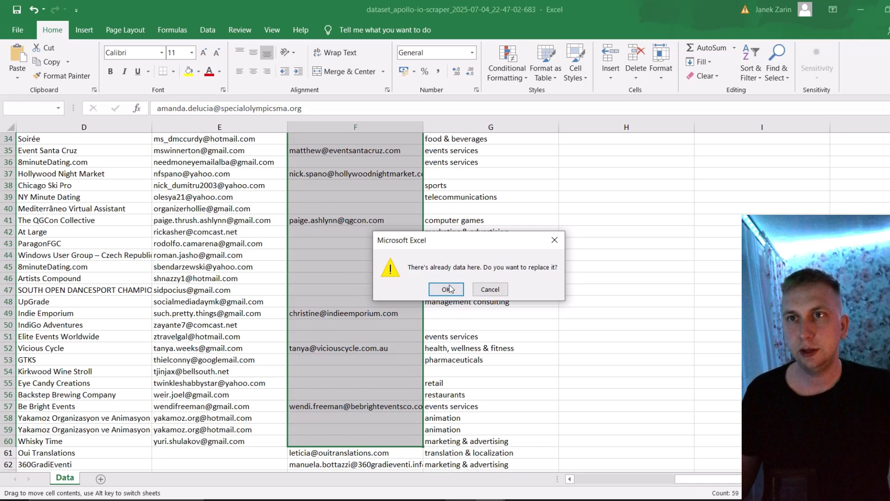
key("Return")
scroll(323, 316, "up", 11)
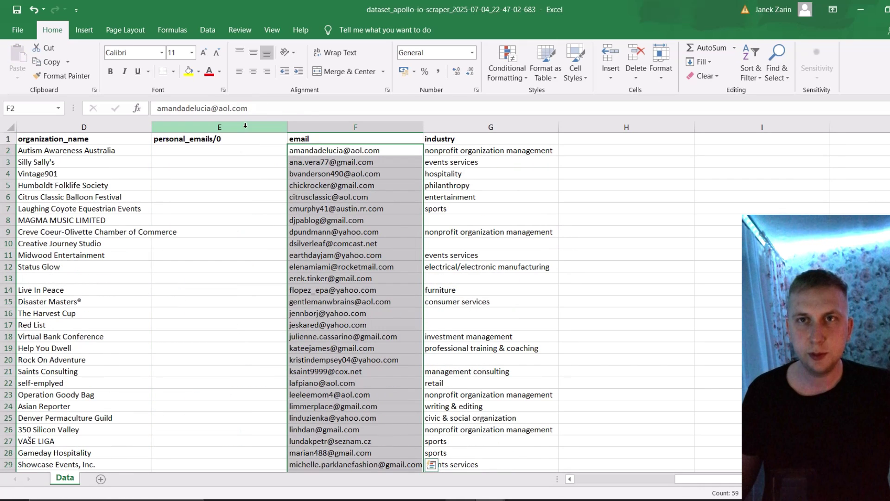
left_click(245, 127)
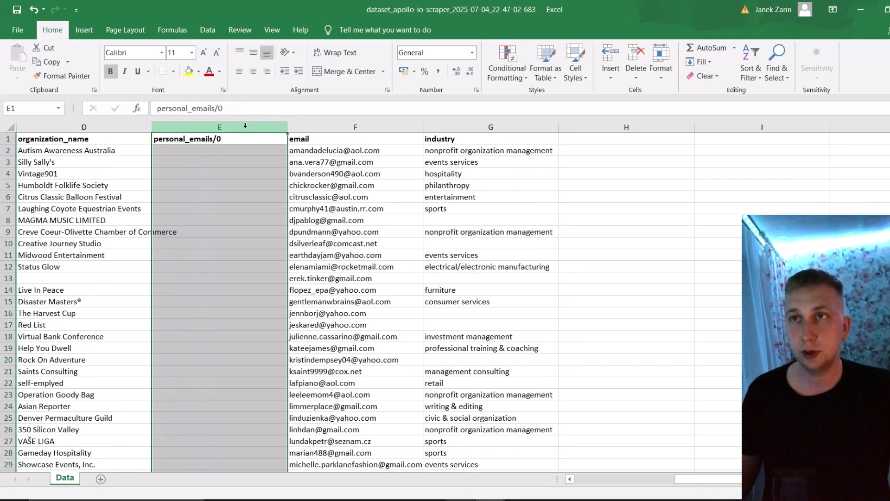
left_click(634, 56)
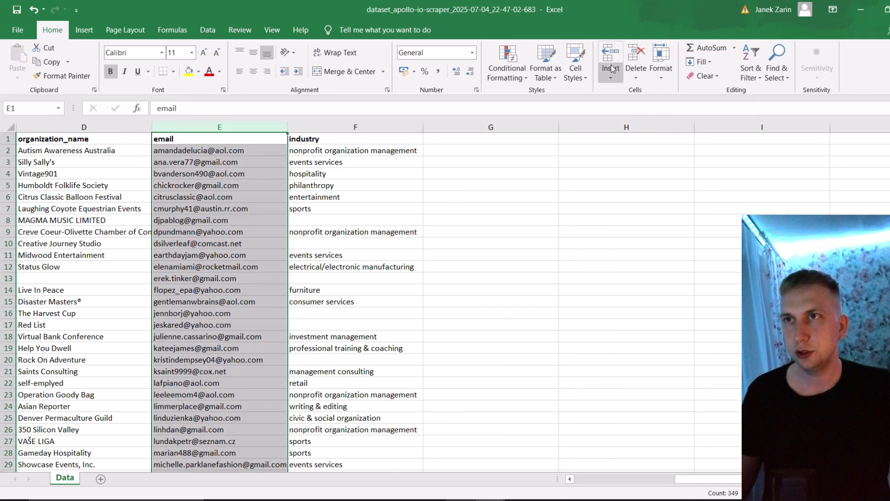
- Sort the whole lead table A to Z by email and check where emails end
left_click(753, 59)
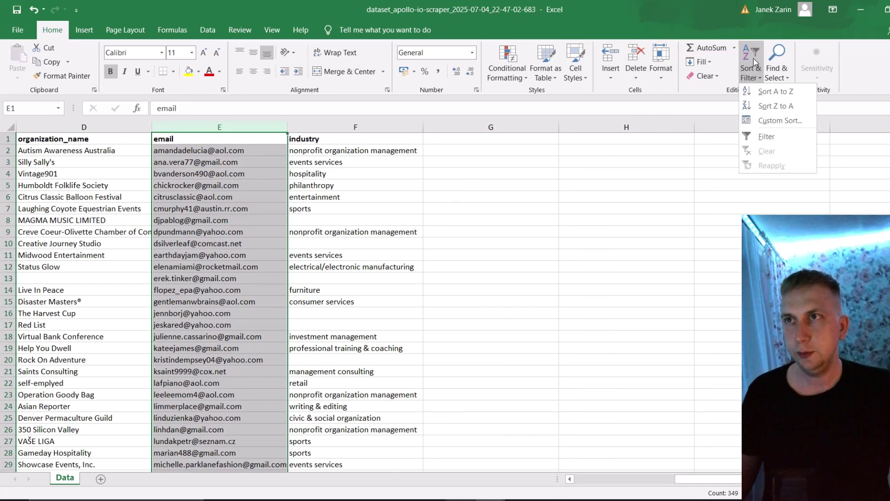
left_click(768, 88)
left_click(456, 241)
scroll(445, 301, "down", 20)
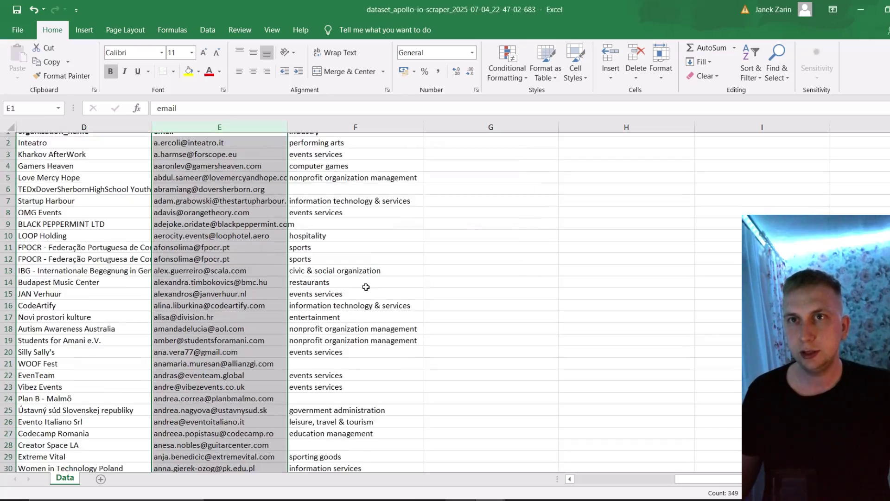
scroll(445, 301, "left", 3)
scroll(445, 302, "down", 20)
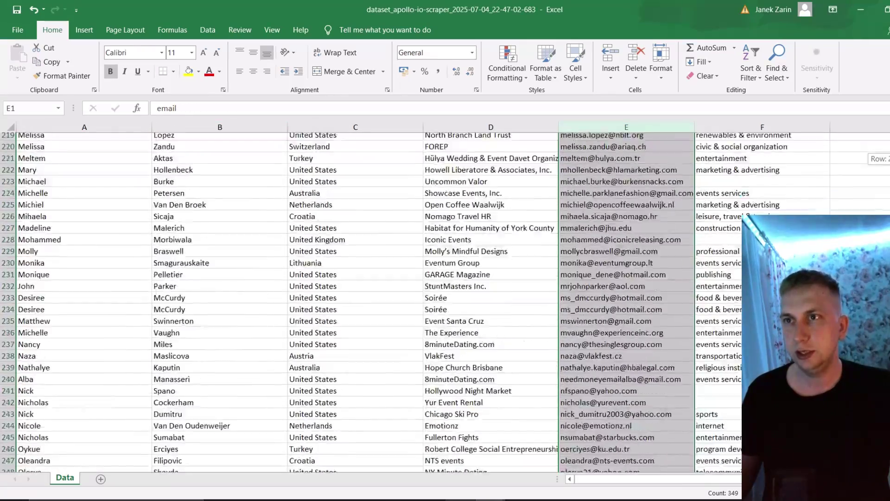
scroll(445, 301, "up", 10)
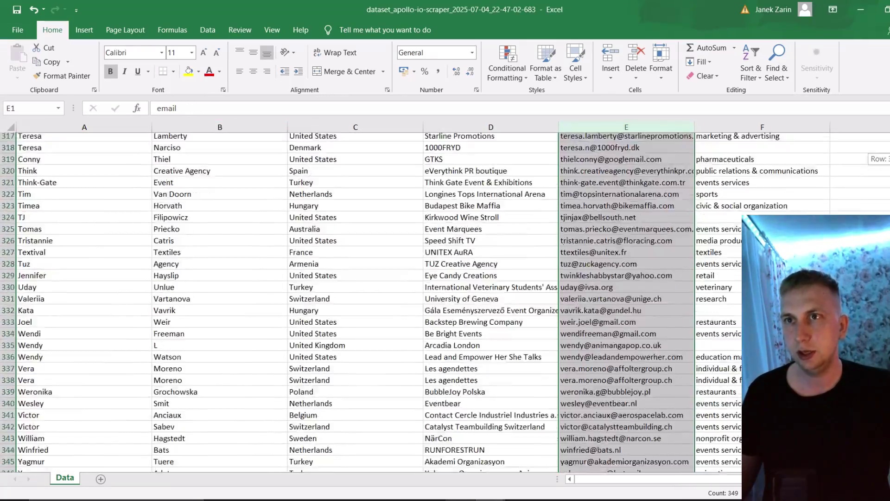
scroll(445, 301, "down", 20)
scroll(445, 301, "down", 20)
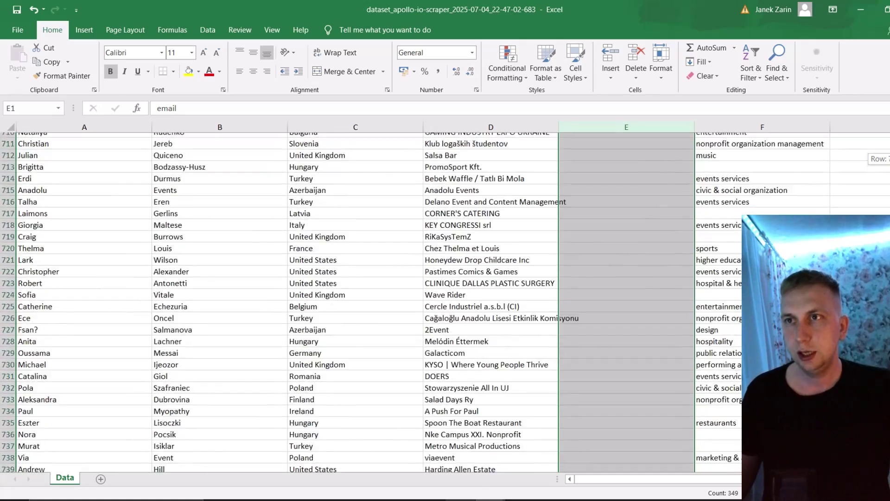
scroll(445, 301, "down", 20)
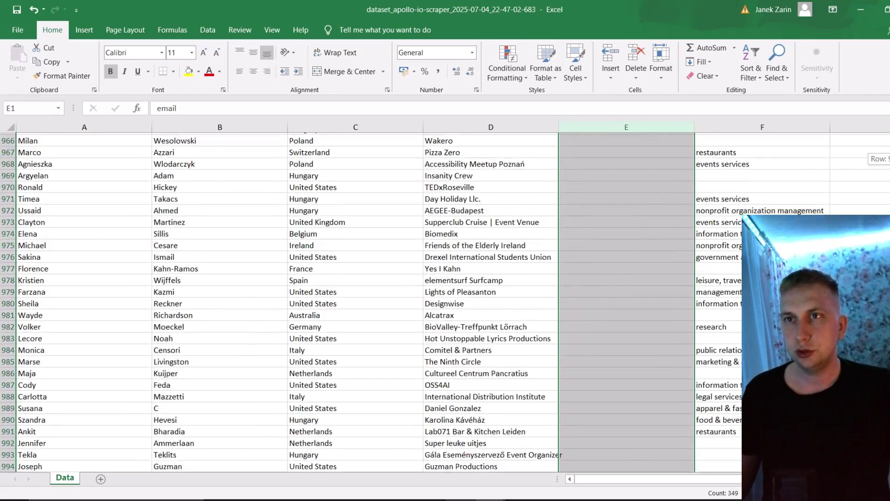
left_click(626, 267)
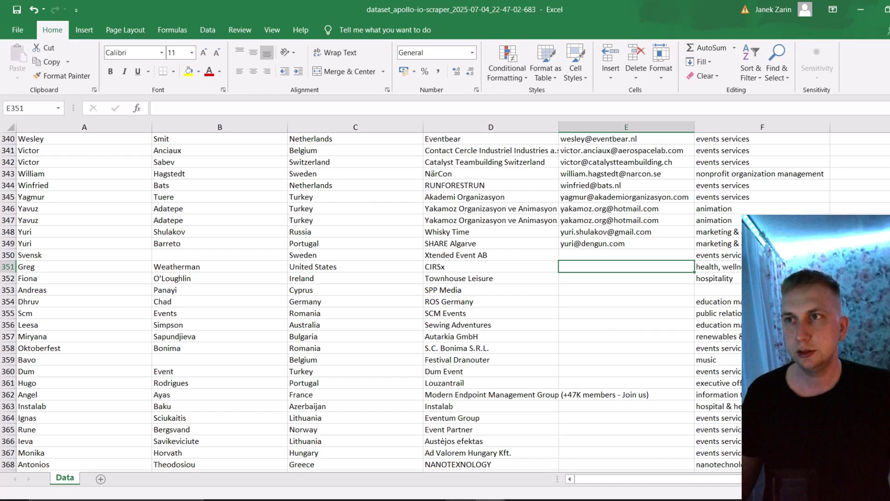
scroll(655, 252, "up", 1)
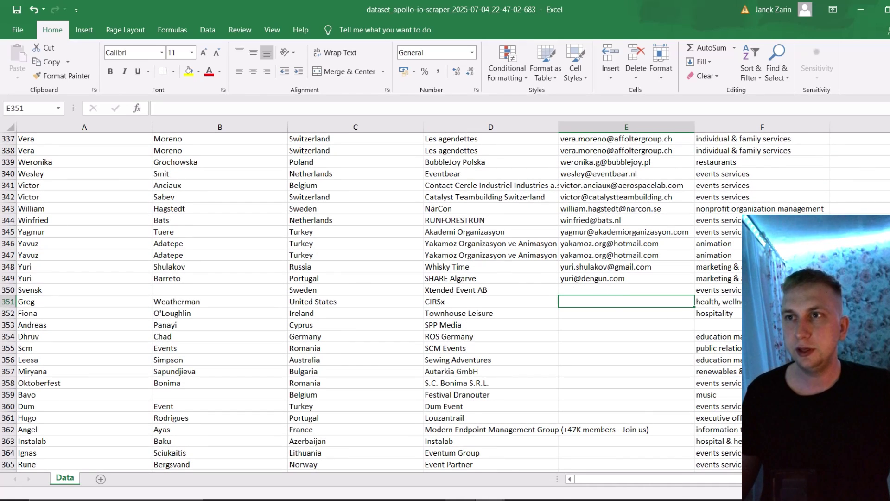
scroll(617, 283, "up", 1)
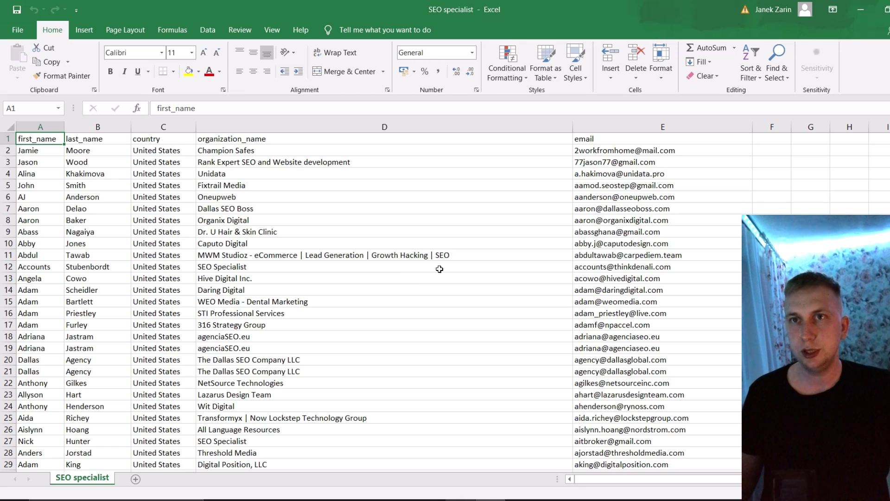
- Scroll down through the SEO specialist workbook's lead list
scroll(439, 269, "down", 6)
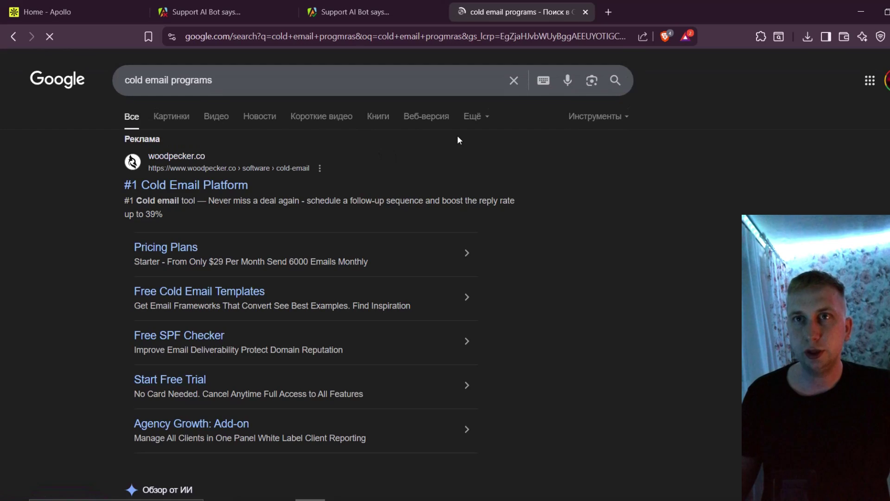
scroll(457, 135, "down", 1)
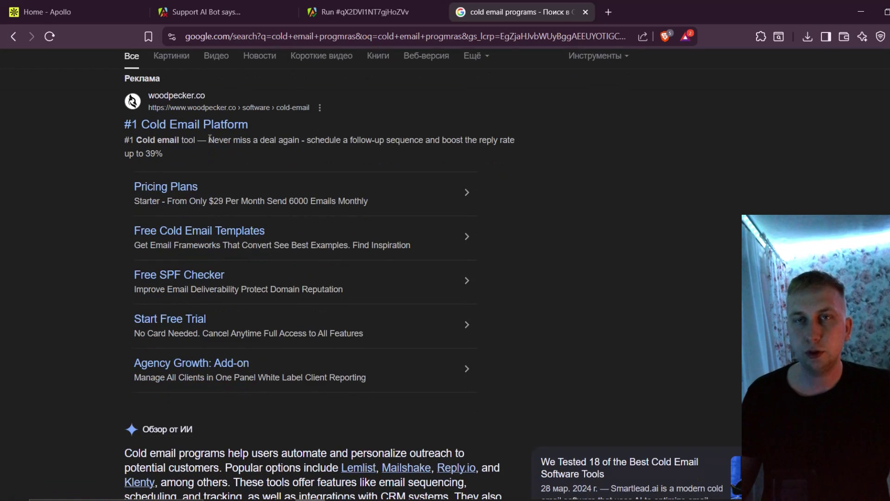
scroll(181, 127, "down", 12)
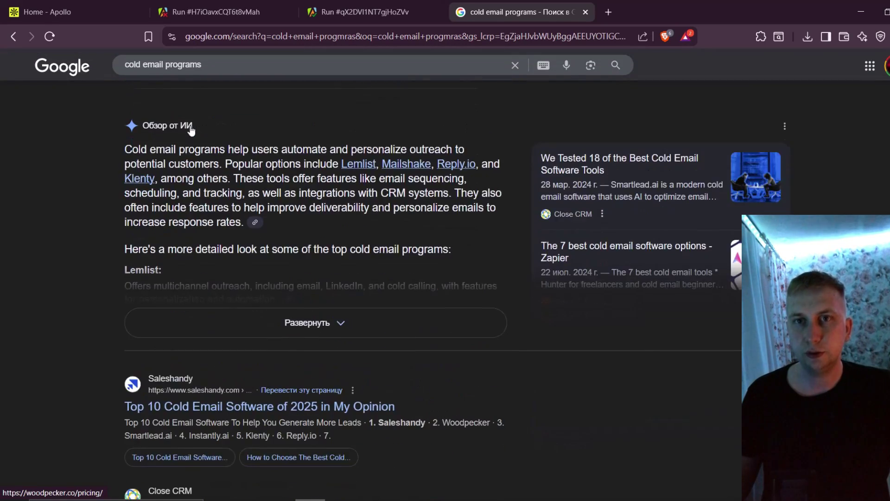
scroll(382, 223, "down", 15)
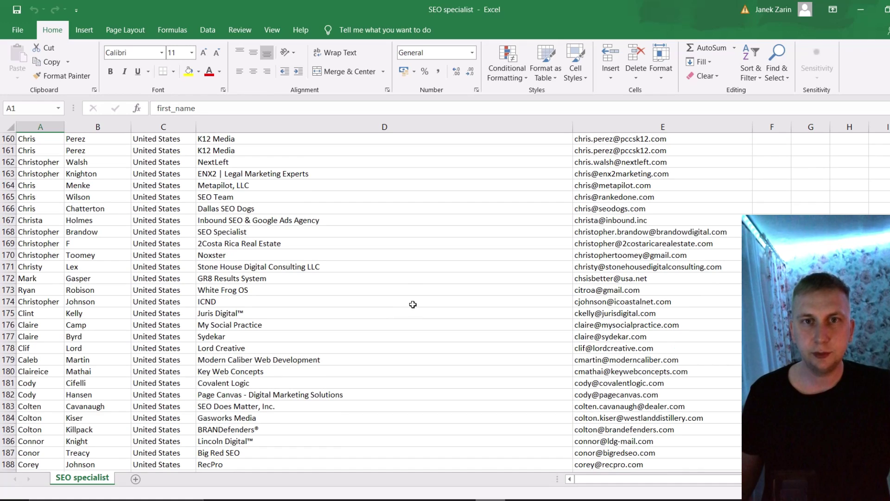
scroll(412, 304, "down", 13)
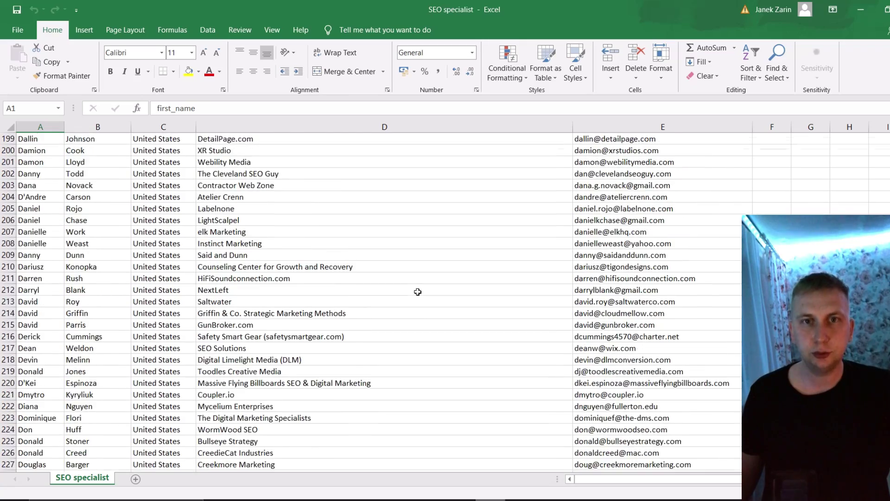
scroll(417, 291, "down", 20)
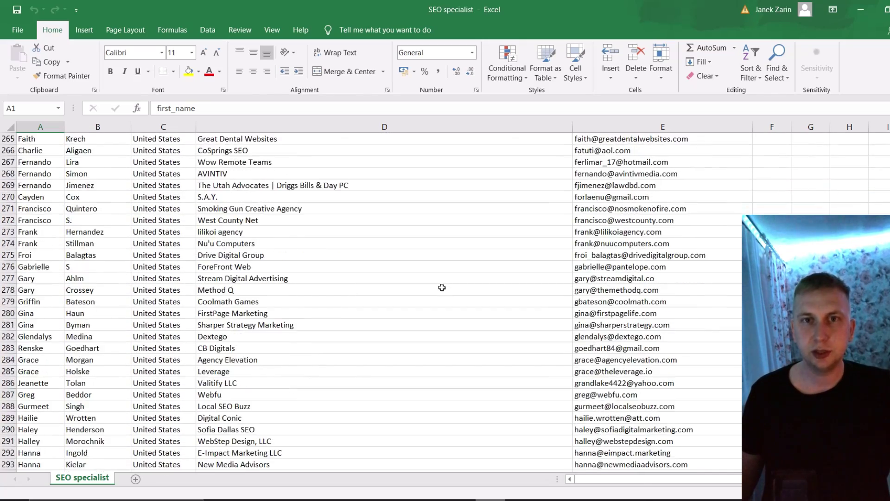
scroll(442, 287, "down", 19)
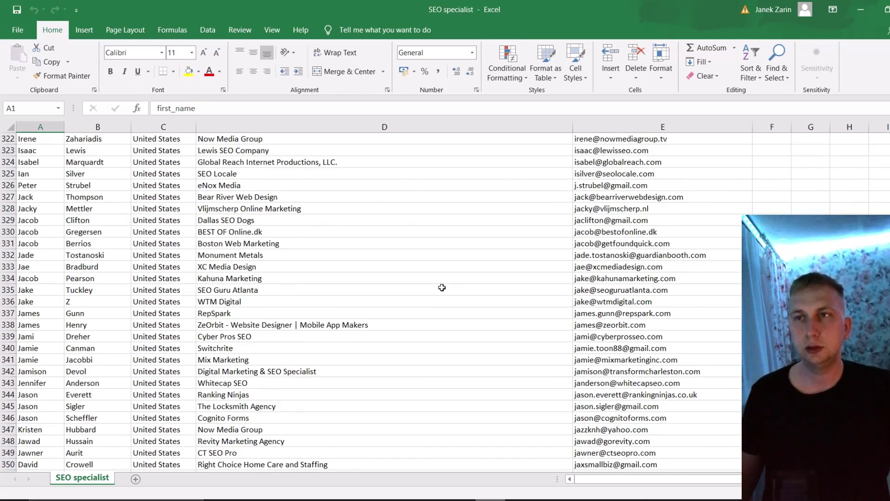
scroll(442, 287, "down", 14)
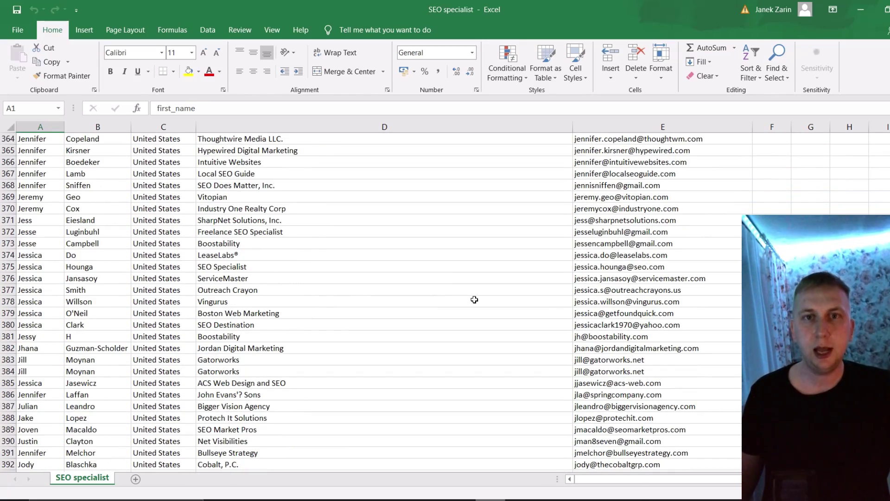